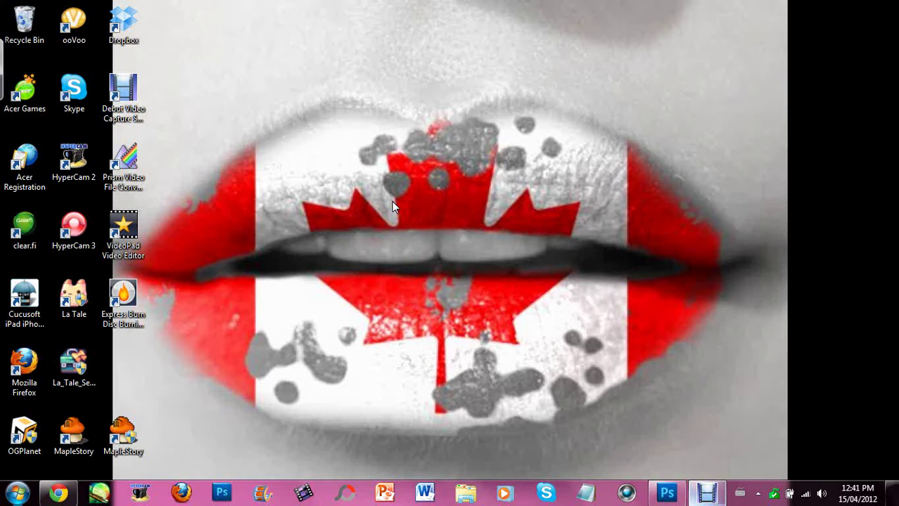
- Copy the full-lips photo from the Chrome page to the clipboard
{"action": "left_click_drag", "start_coordinate": [271, 209], "coordinate": [702, 343]}
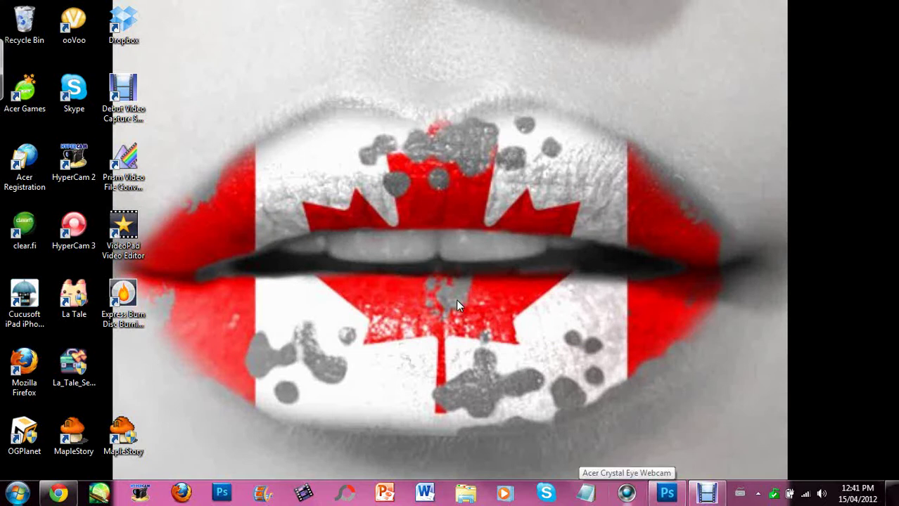
{"action": "left_click", "coordinate": [58, 494]}
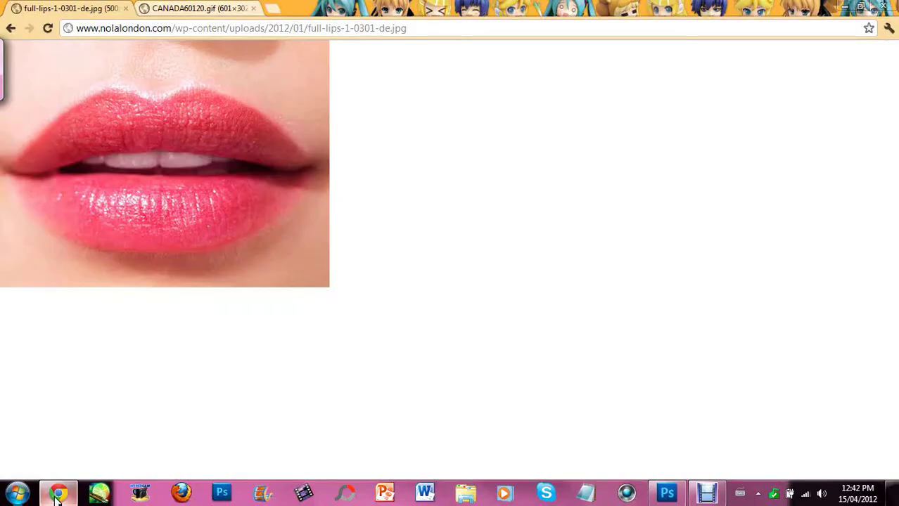
{"action": "right_click", "coordinate": [196, 159]}
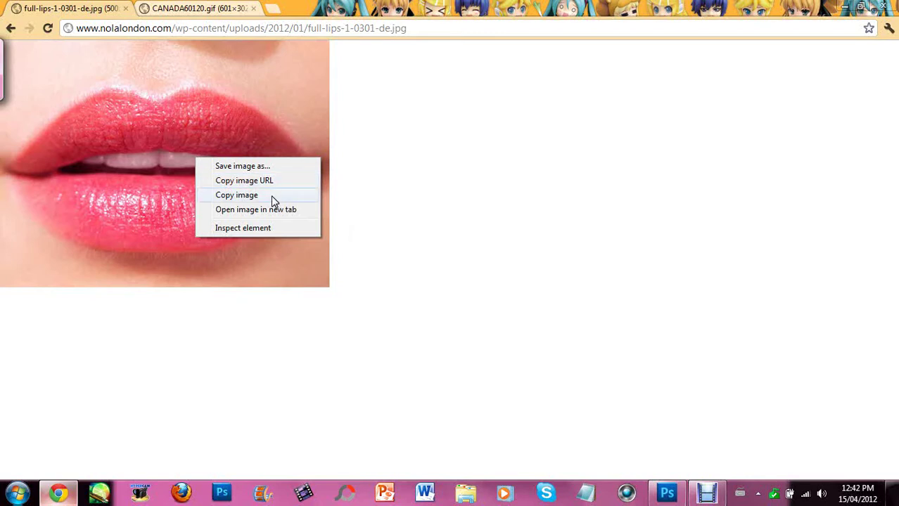
{"action": "left_click", "coordinate": [239, 197]}
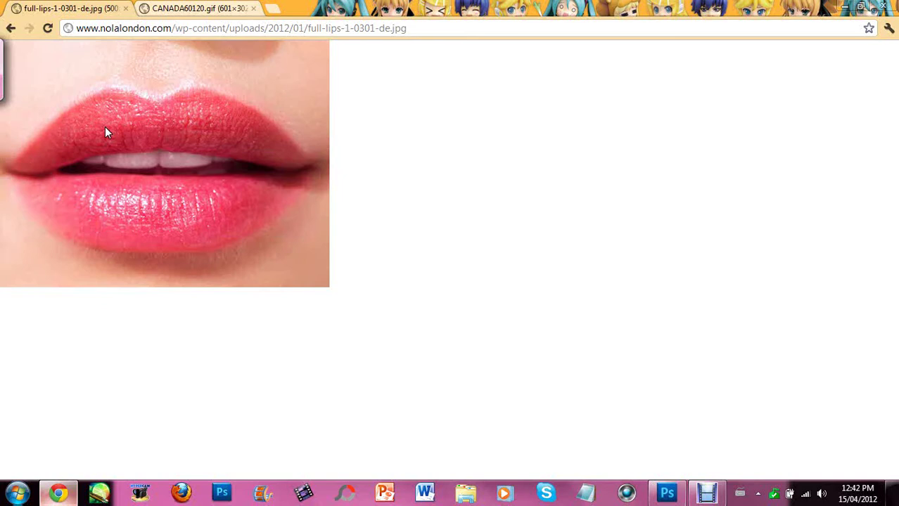
{"action": "right_click", "coordinate": [212, 114]}
{"action": "left_click", "coordinate": [229, 151]}
- Create a new 500×375 px document from the Clipboard preset and paste the lips photo into it
{"action": "left_click", "coordinate": [667, 492]}
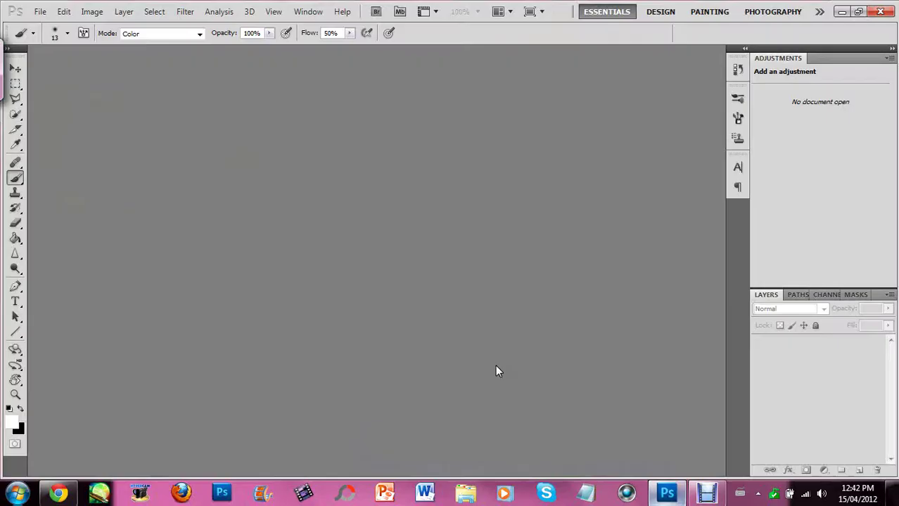
{"action": "left_click", "coordinate": [40, 12]}
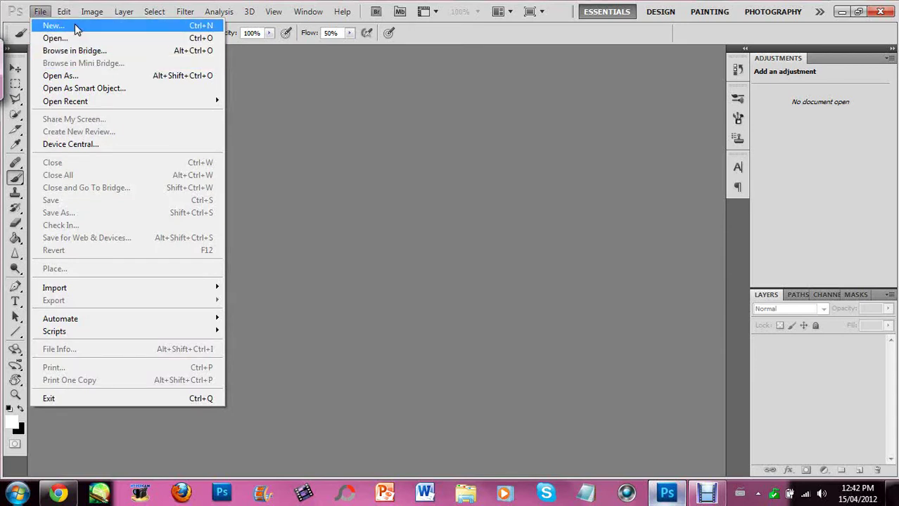
{"action": "left_click", "coordinate": [77, 27]}
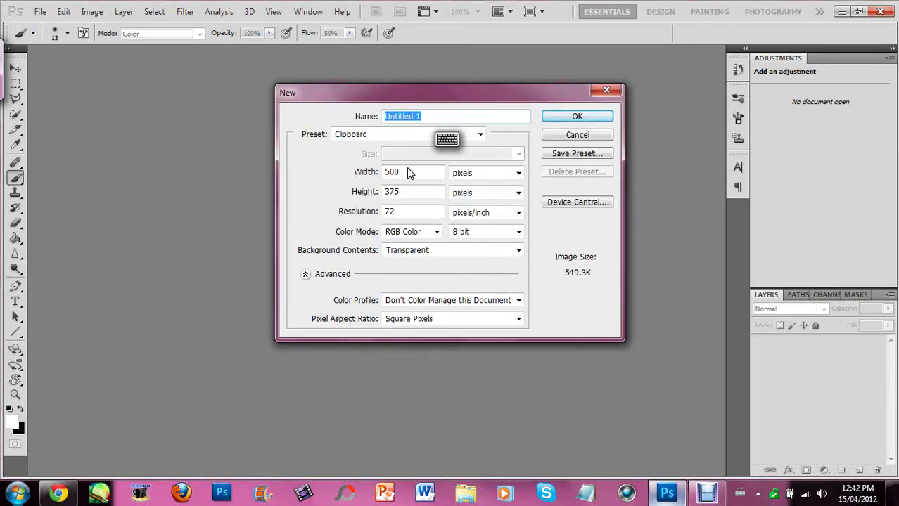
{"action": "key", "text": "Tab"}
{"action": "key", "text": "Tab"}
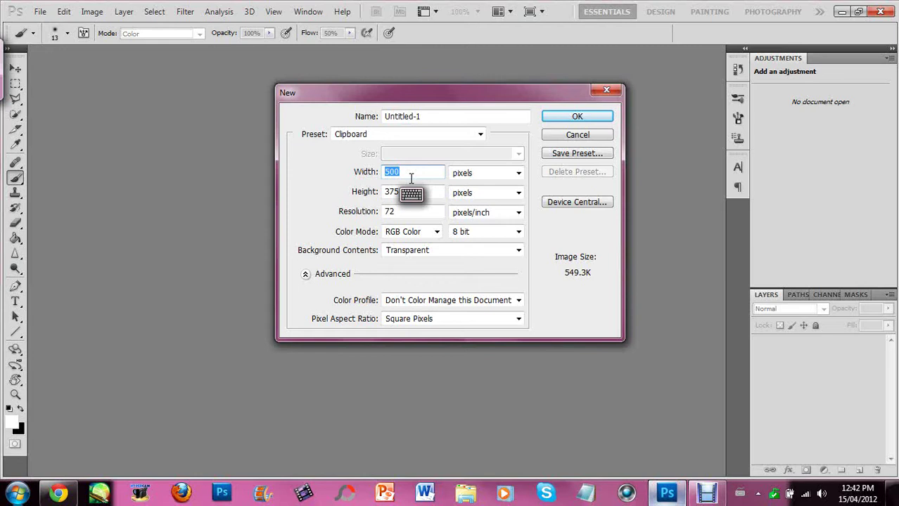
{"action": "left_click", "coordinate": [394, 195]}
{"action": "double_click", "coordinate": [393, 195]}
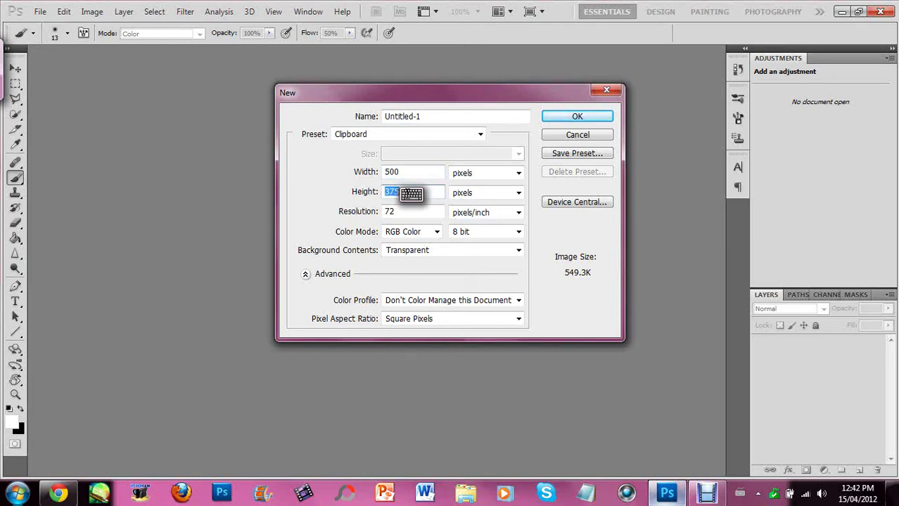
{"action": "left_click", "coordinate": [412, 193]}
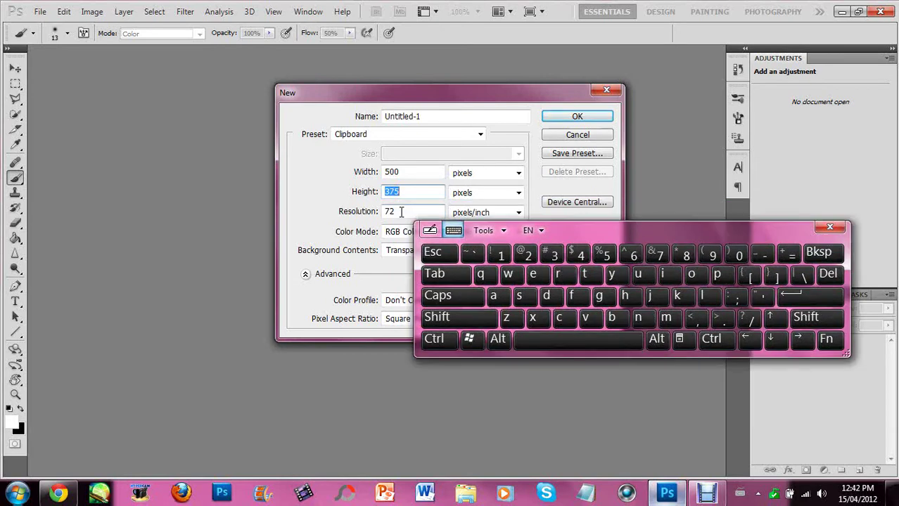
{"action": "left_click", "coordinate": [402, 211]}
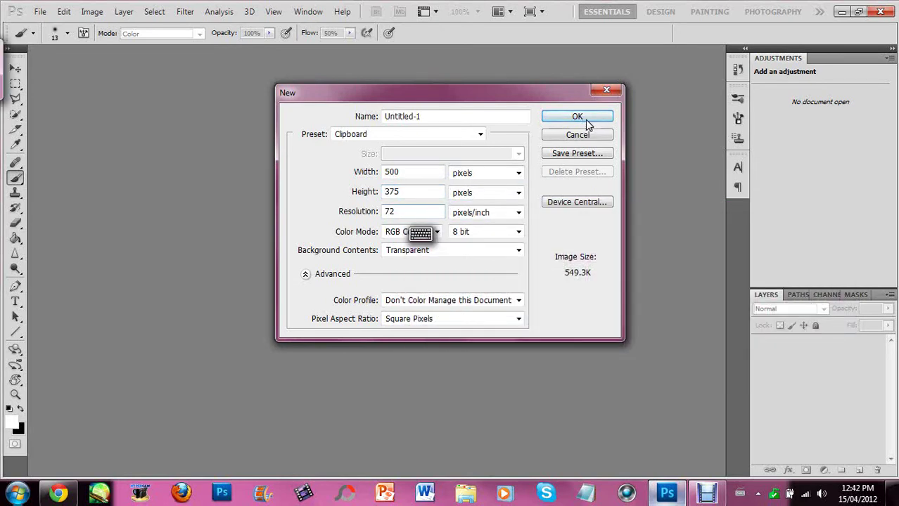
{"action": "left_click", "coordinate": [576, 117]}
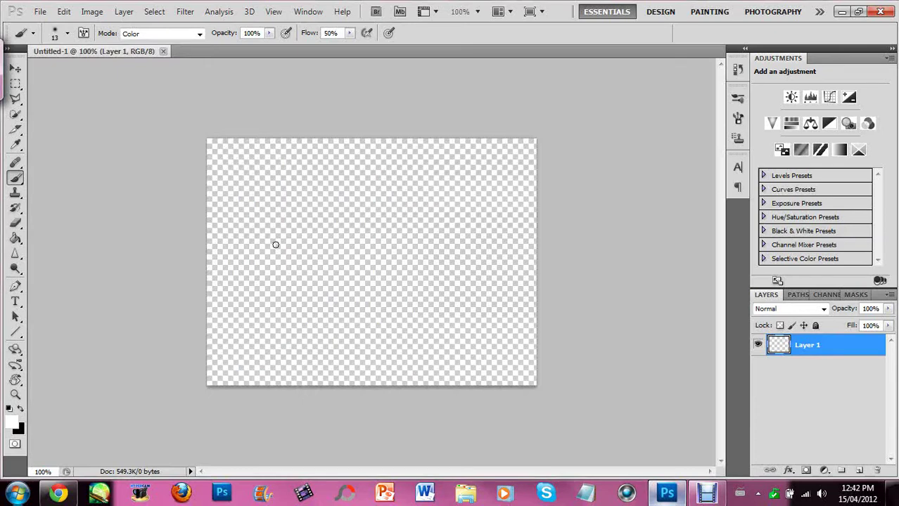
{"action": "key", "text": "ctrl+v"}
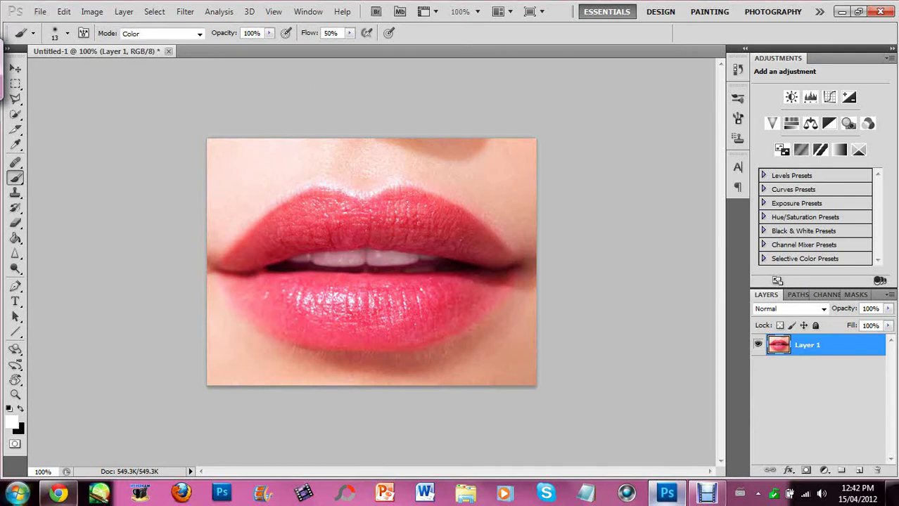
- Copy the CANADA60120.gif flag image from the second Chrome tab to the clipboard
{"action": "left_click", "coordinate": [59, 494]}
{"action": "left_click", "coordinate": [207, 8]}
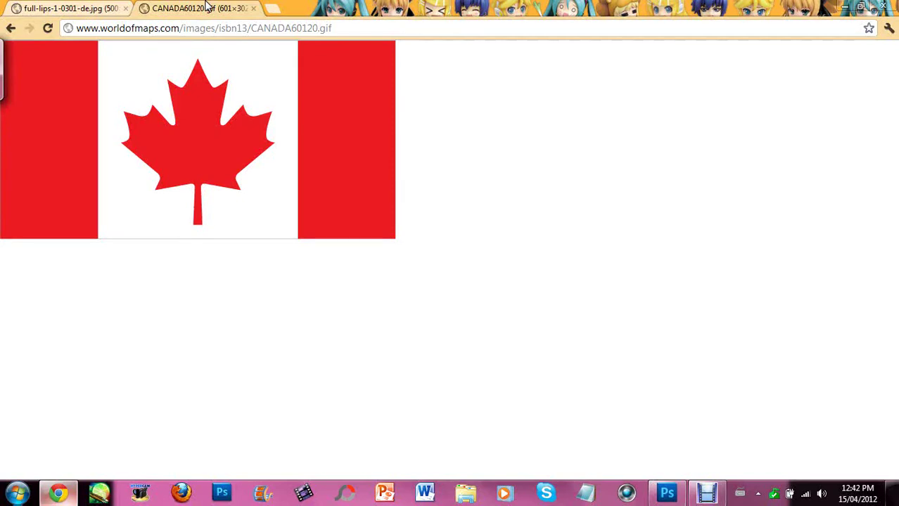
{"action": "right_click", "coordinate": [241, 108]}
{"action": "left_click", "coordinate": [290, 146]}
{"action": "left_click", "coordinate": [707, 493]}
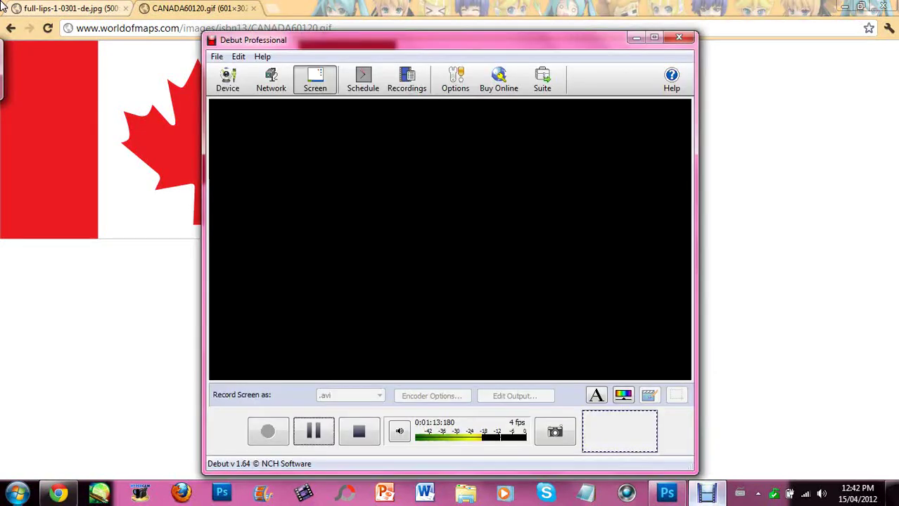
{"action": "left_click", "coordinate": [666, 492]}
- Make a new 601×302 px document, Untitled-2, and paste the Canadian flag onto its Layer 1
{"action": "left_click", "coordinate": [63, 12]}
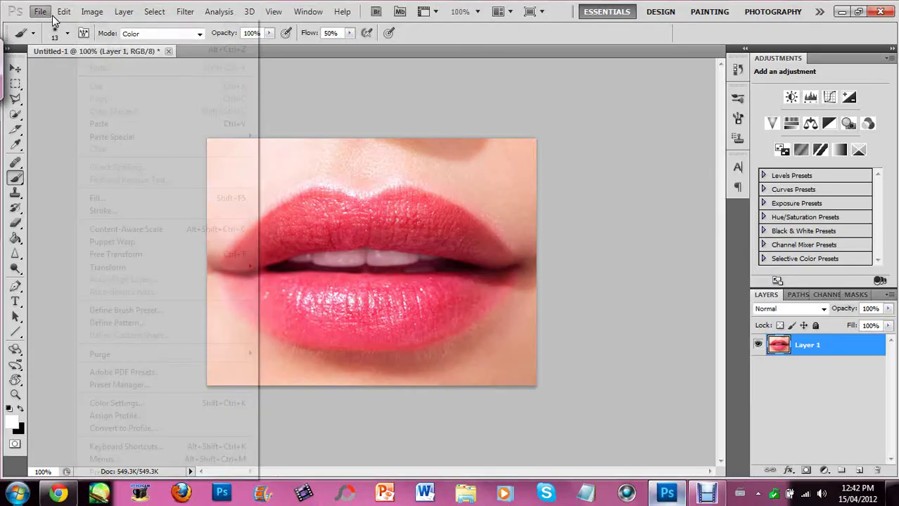
{"action": "left_click", "coordinate": [40, 12]}
{"action": "key", "text": "Escape"}
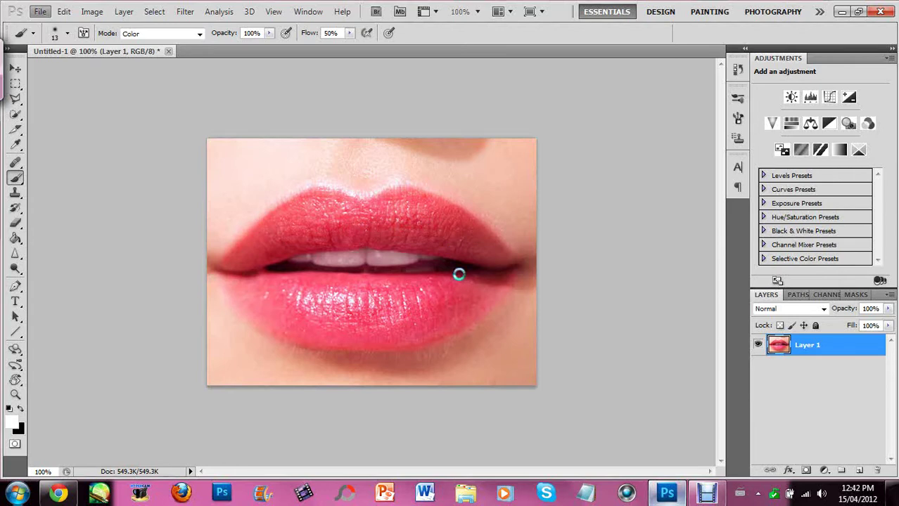
{"action": "key", "text": "ctrl+n"}
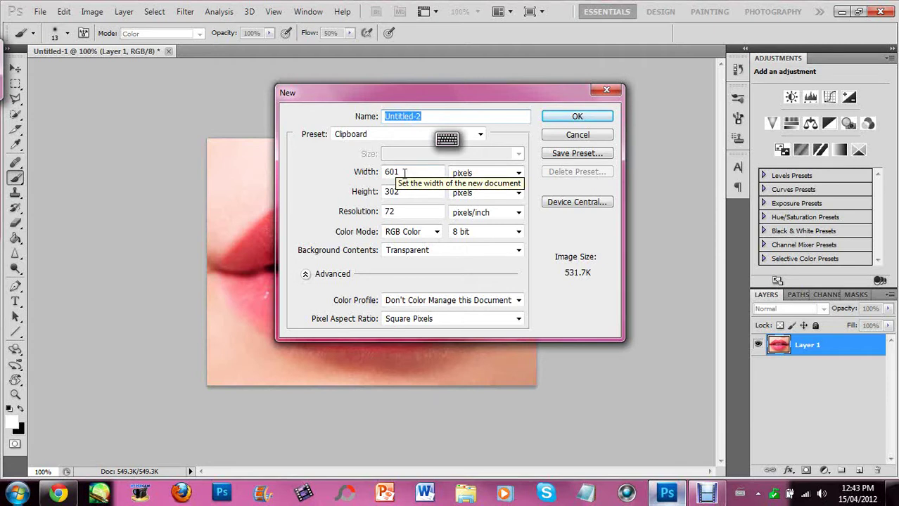
{"action": "left_click_drag", "start_coordinate": [396, 171], "coordinate": [381, 171]}
{"action": "key", "text": "shift+Right"}
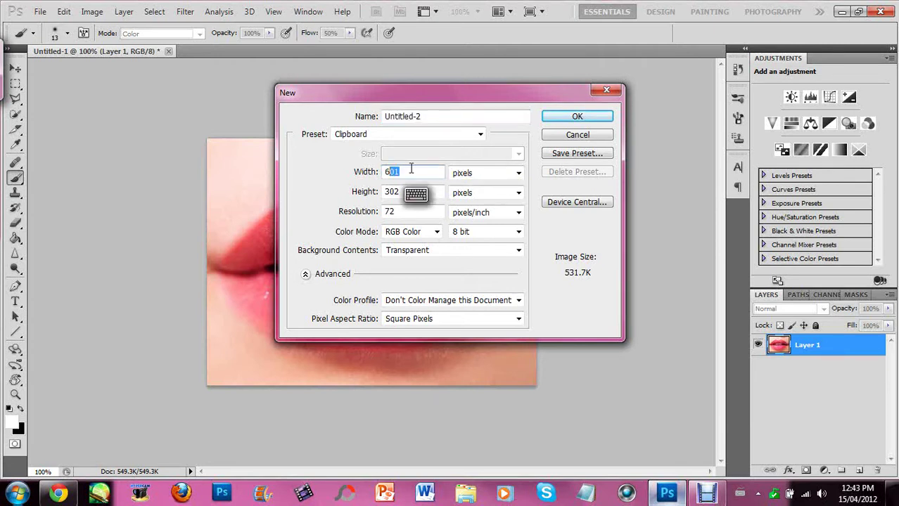
{"action": "left_click", "coordinate": [396, 192]}
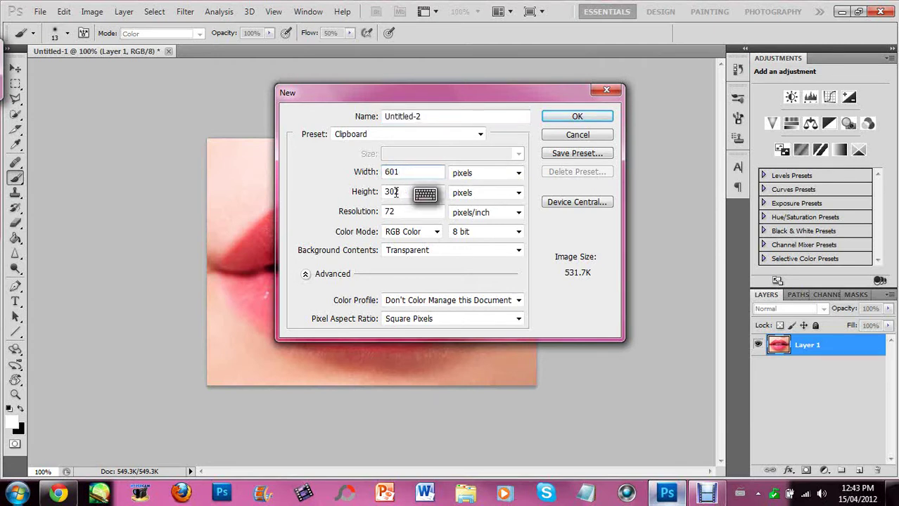
{"action": "key", "text": "shift+Home"}
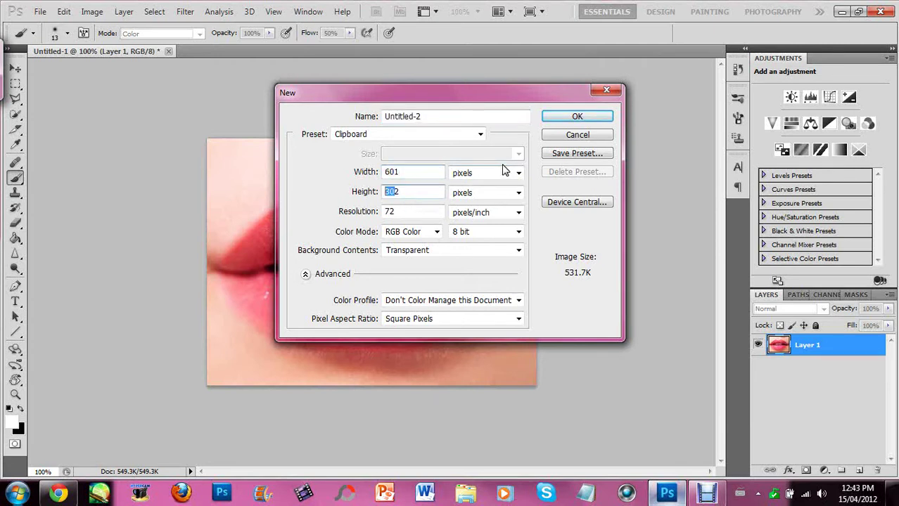
{"action": "left_click", "coordinate": [576, 118]}
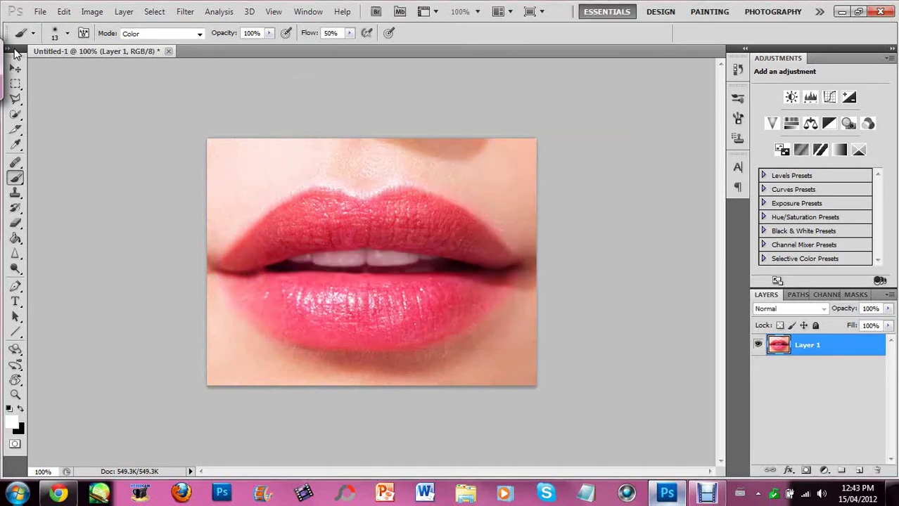
{"action": "key", "text": "ctrl+v"}
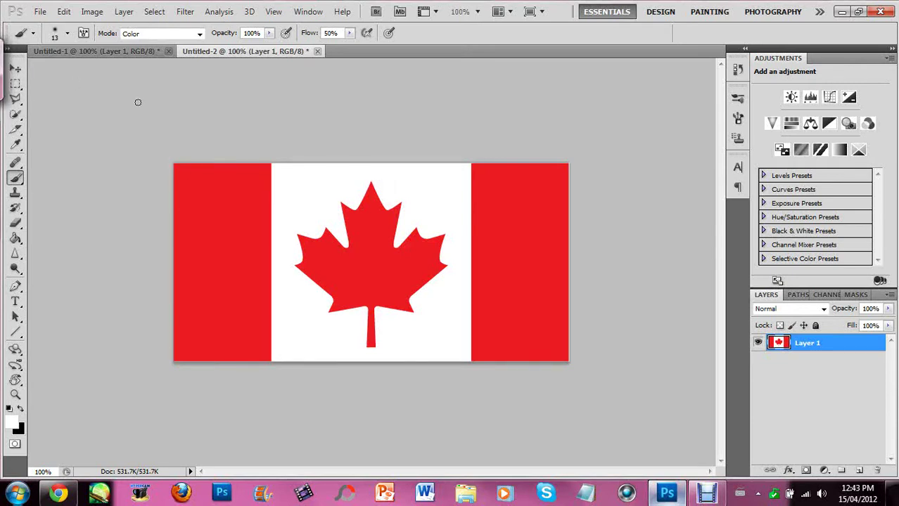
- Drag the flag into the lips document as Layer 2 and nudge it into place over the lips
{"action": "left_click", "coordinate": [16, 69]}
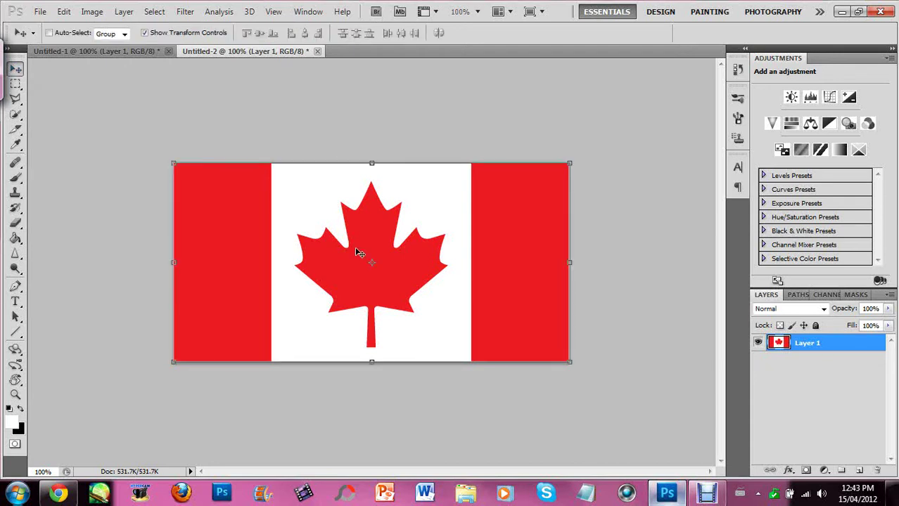
{"action": "left_click_drag", "start_coordinate": [433, 315], "coordinate": [320, 226]}
{"action": "left_click_drag", "start_coordinate": [378, 265], "coordinate": [426, 326]}
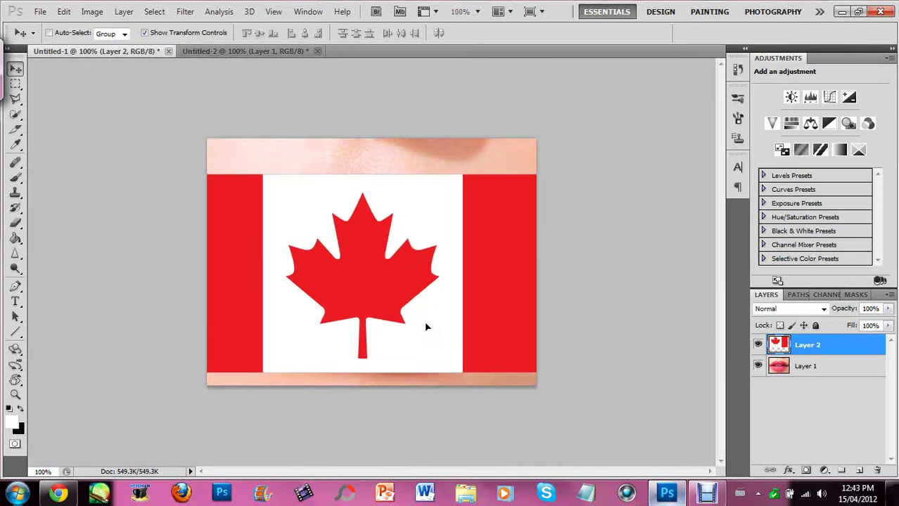
{"action": "key", "text": "shift+Up"}
{"action": "key", "text": "shift+Up"}
{"action": "key", "text": "shift+Right"}
{"action": "key", "text": "shift+Right"}
{"action": "key", "text": "shift+Right"}
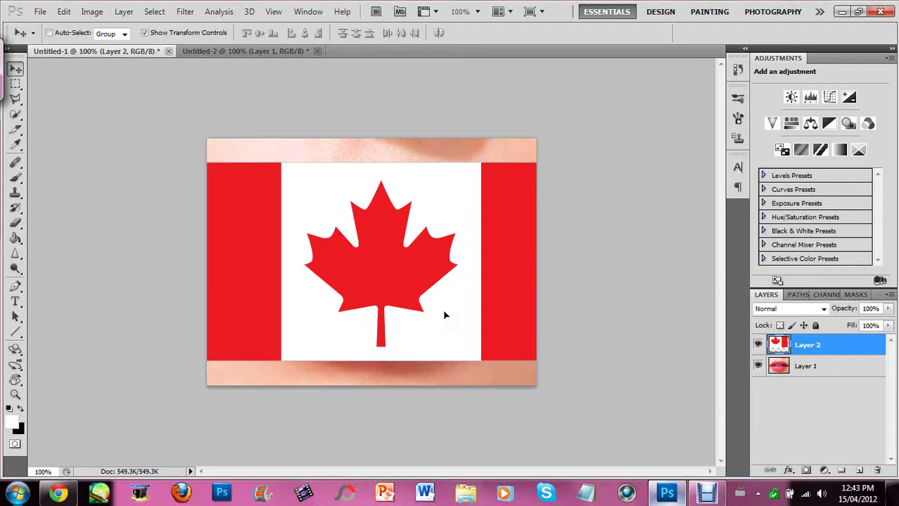
{"action": "key", "text": "ctrl+t"}
{"action": "key", "text": "Return"}
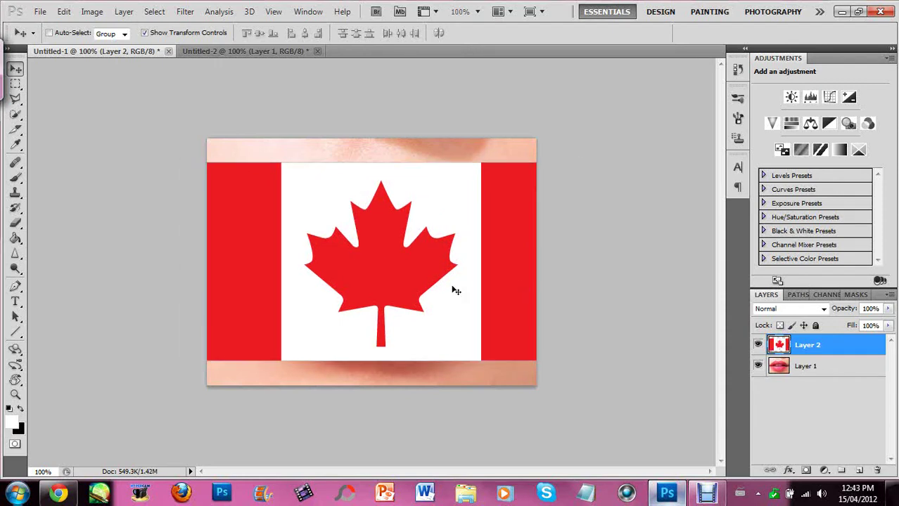
{"action": "key", "text": "Left"}
{"action": "key", "text": "Left"}
{"action": "key", "text": "Left"}
{"action": "key", "text": "Left"}
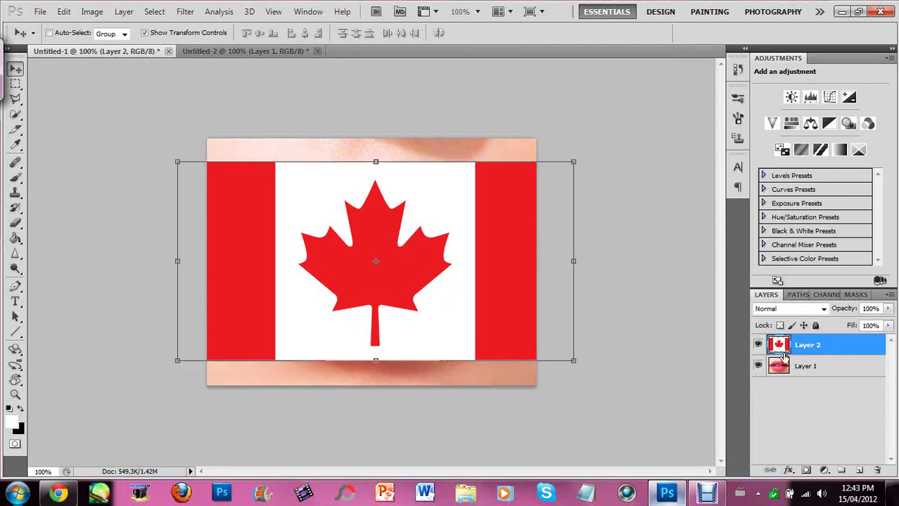
- Set the flag layer to Overlay, narrow it to 89.68% width and centre it on the mouth
{"action": "left_click", "coordinate": [797, 307]}
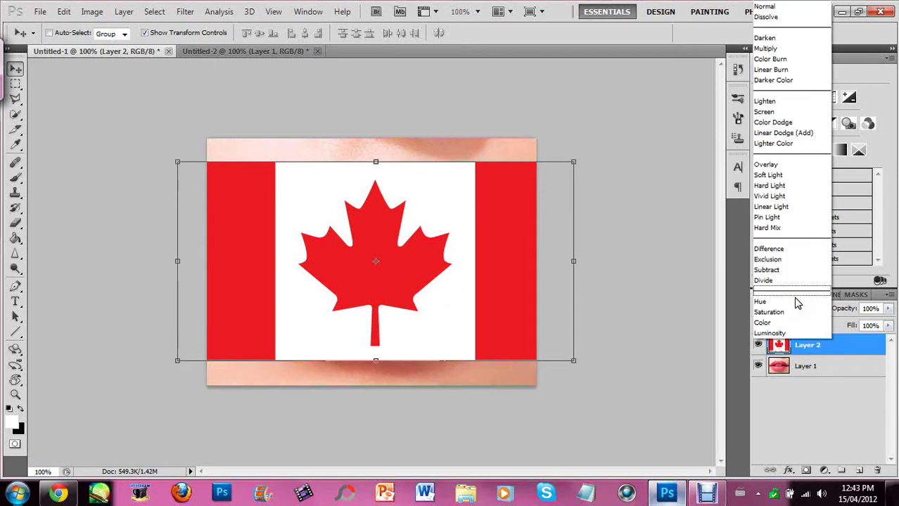
{"action": "left_click", "coordinate": [772, 170]}
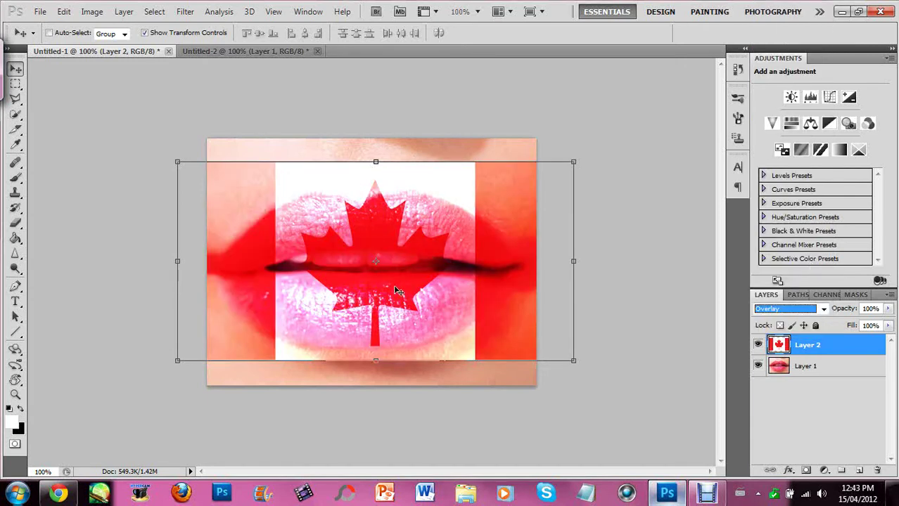
{"action": "mouse_move", "coordinate": [396, 290]}
{"action": "left_mouse_down"}
{"action": "mouse_move", "coordinate": [379, 281]}
{"action": "mouse_move", "coordinate": [385, 287]}
{"action": "left_mouse_up"}
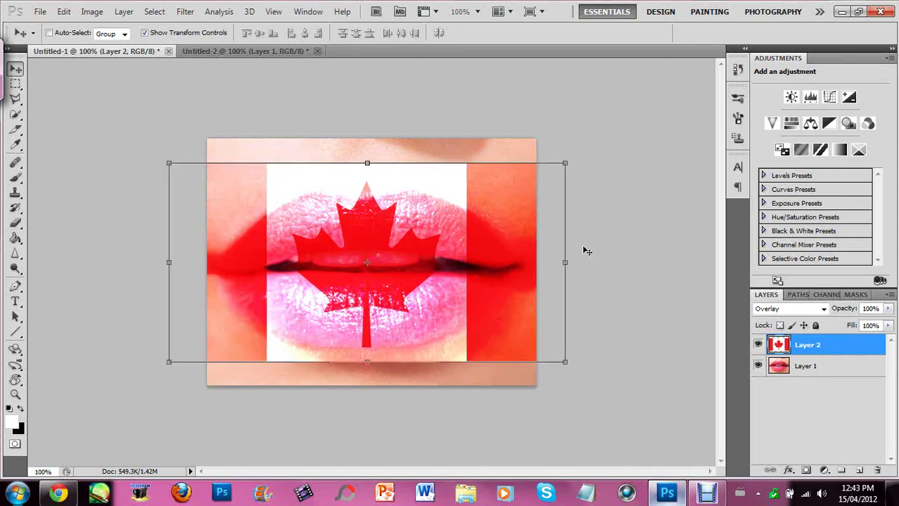
{"action": "left_click_drag", "start_coordinate": [564, 262], "coordinate": [524, 266]}
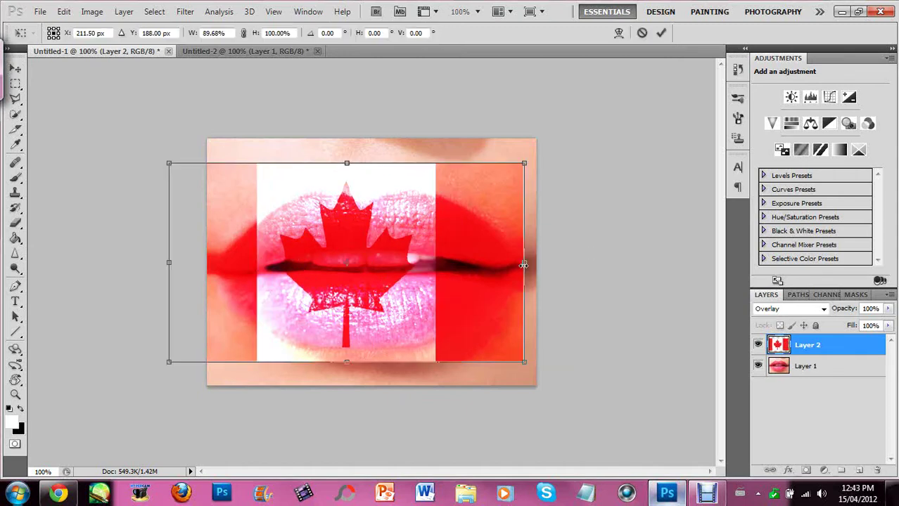
{"action": "left_click_drag", "start_coordinate": [469, 269], "coordinate": [482, 270]}
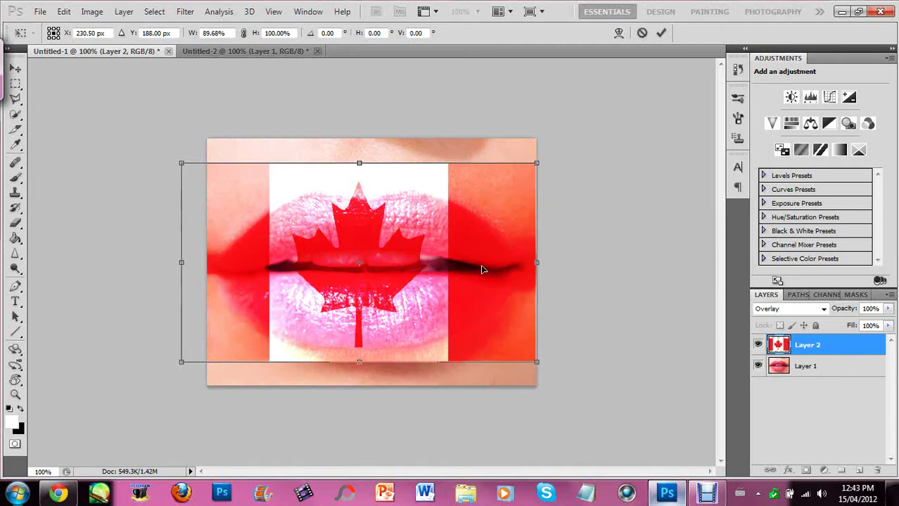
{"action": "key", "text": "Right"}
{"action": "key", "text": "Right"}
{"action": "key", "text": "Right"}
{"action": "key", "text": "Right"}
{"action": "key", "text": "Right"}
{"action": "key", "text": "Right"}
{"action": "key", "text": "Right"}
{"action": "key", "text": "Right"}
{"action": "key", "text": "Right"}
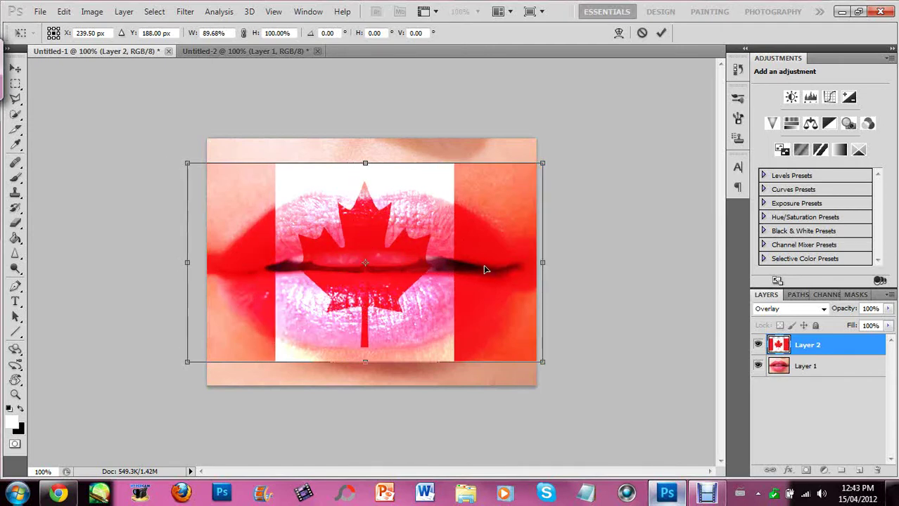
{"action": "key", "text": "Return"}
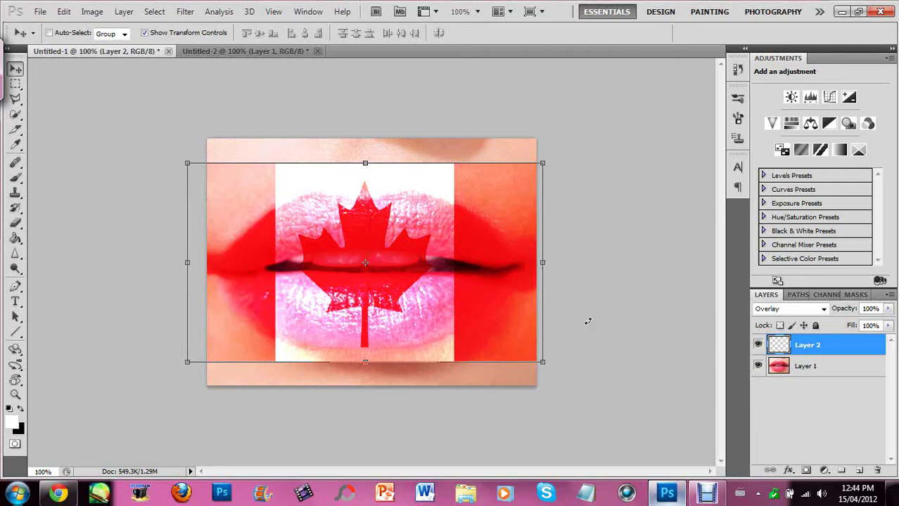
- Choose a soft round brush preset and enlarge it to about 57 px
{"action": "left_click", "coordinate": [18, 179]}
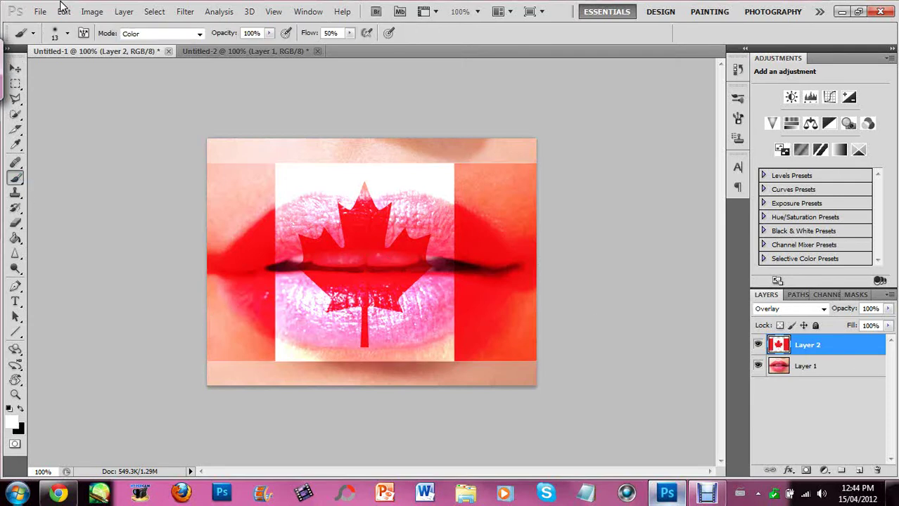
{"action": "left_click", "coordinate": [68, 35]}
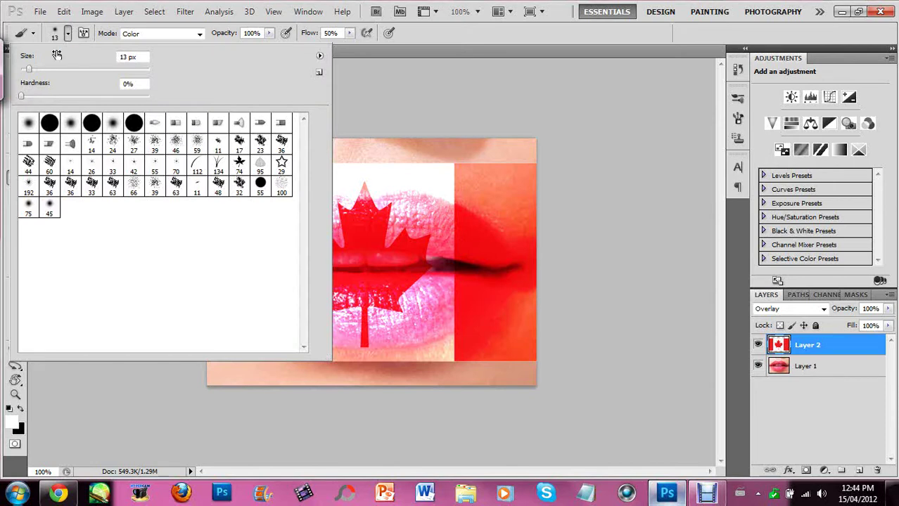
{"action": "left_click", "coordinate": [34, 124]}
{"action": "left_click_drag", "start_coordinate": [34, 68], "coordinate": [56, 68]}
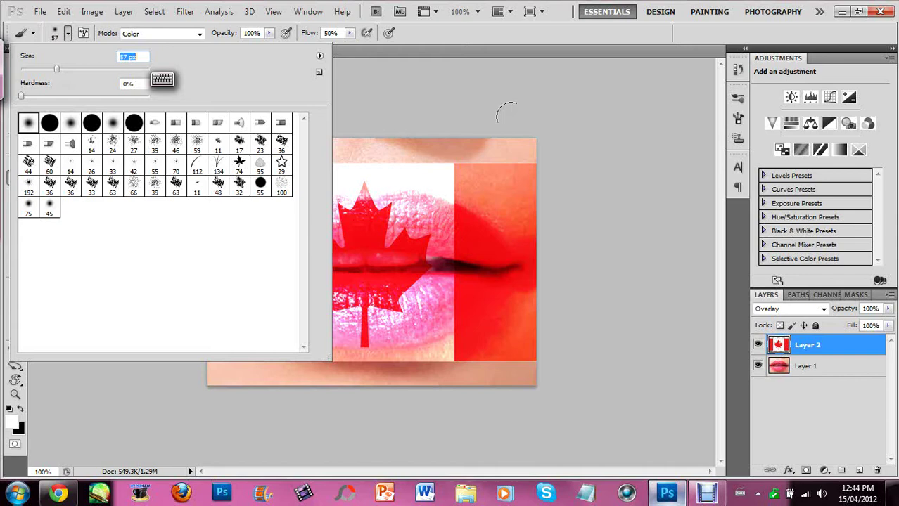
{"action": "left_click", "coordinate": [561, 174]}
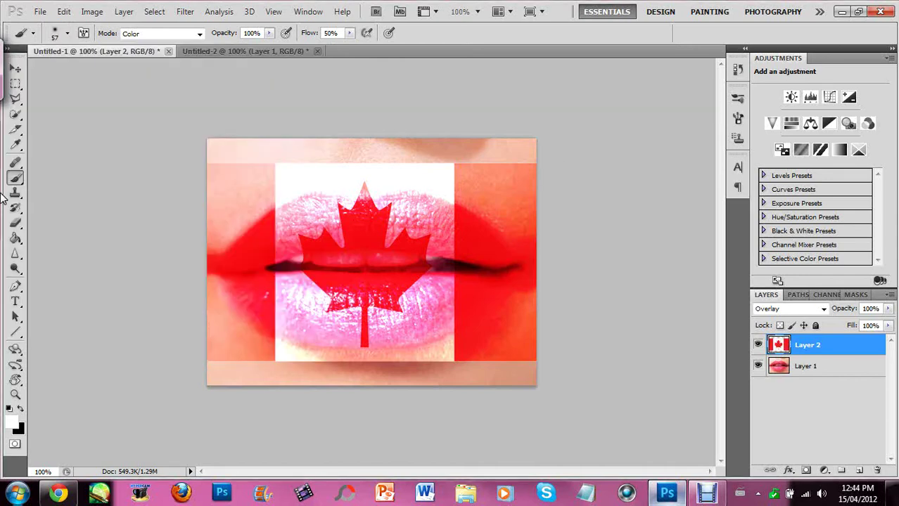
- Erase the flag from the upper-left skin and along the upper-left lip edge
{"action": "left_click", "coordinate": [16, 223]}
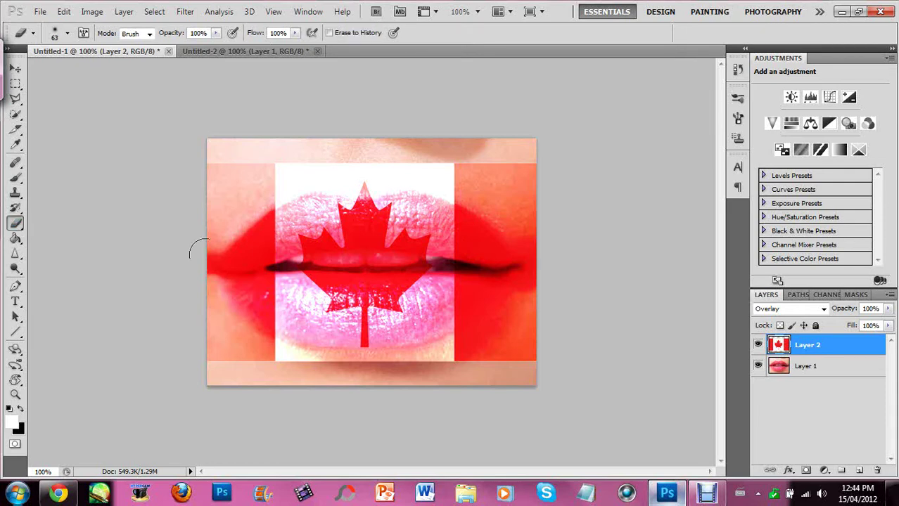
{"action": "mouse_move", "coordinate": [200, 251]}
{"action": "left_mouse_down"}
{"action": "mouse_move", "coordinate": [349, 141]}
{"action": "mouse_move", "coordinate": [244, 206]}
{"action": "mouse_move", "coordinate": [226, 195]}
{"action": "mouse_move", "coordinate": [186, 275]}
{"action": "mouse_move", "coordinate": [223, 298]}
{"action": "mouse_move", "coordinate": [219, 283]}
{"action": "mouse_move", "coordinate": [296, 372]}
{"action": "mouse_move", "coordinate": [246, 343]}
{"action": "mouse_move", "coordinate": [243, 373]}
{"action": "left_mouse_up"}
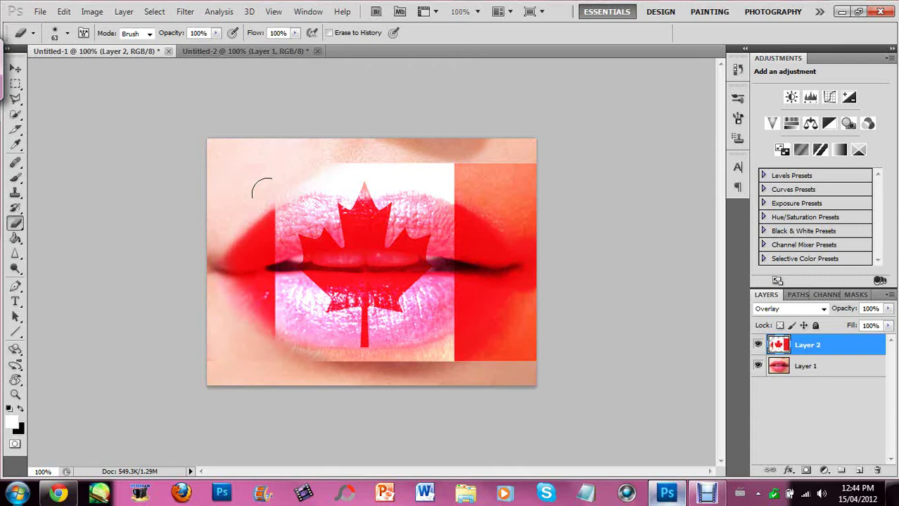
{"action": "mouse_move", "coordinate": [256, 204]}
{"action": "left_mouse_down"}
{"action": "mouse_move", "coordinate": [425, 169]}
{"action": "mouse_move", "coordinate": [406, 176]}
{"action": "mouse_move", "coordinate": [455, 182]}
{"action": "mouse_move", "coordinate": [528, 223]}
{"action": "mouse_move", "coordinate": [477, 171]}
{"action": "mouse_move", "coordinate": [548, 176]}
{"action": "left_mouse_up"}
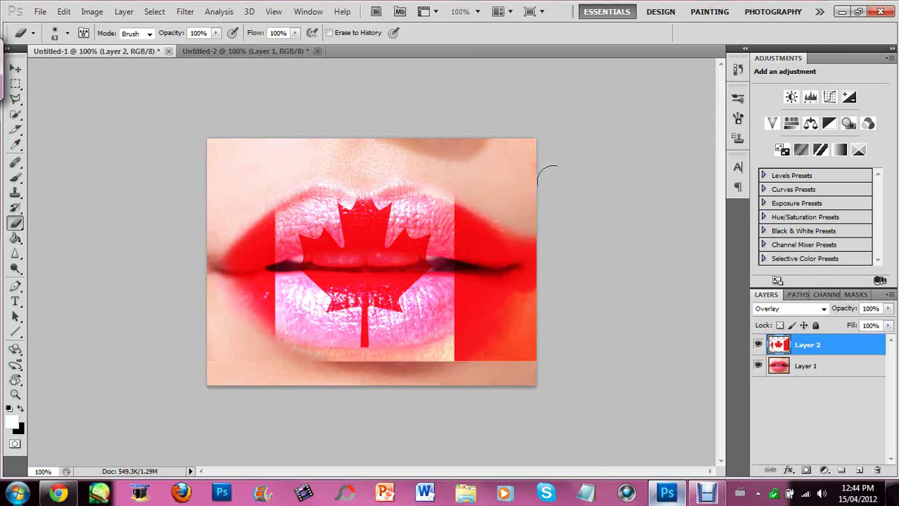
{"action": "left_click", "coordinate": [841, 11]}
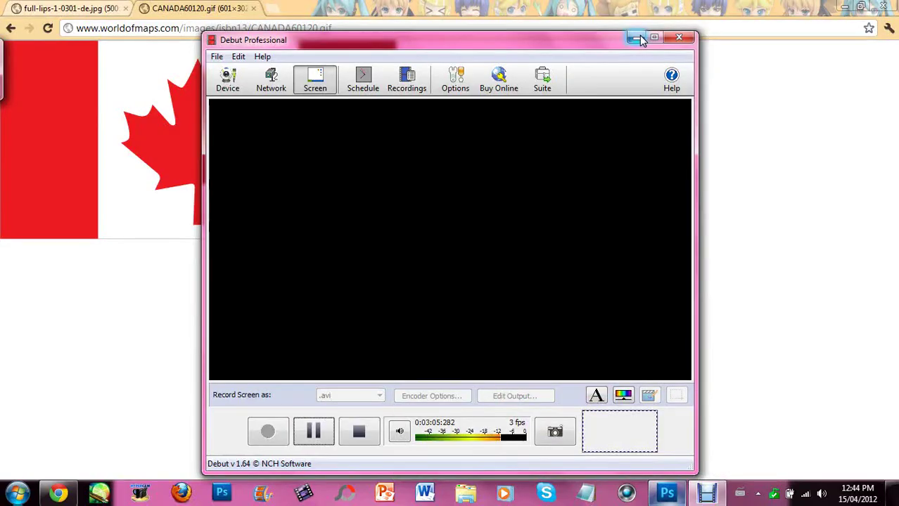
{"action": "left_click", "coordinate": [640, 39]}
{"action": "left_click", "coordinate": [844, 6]}
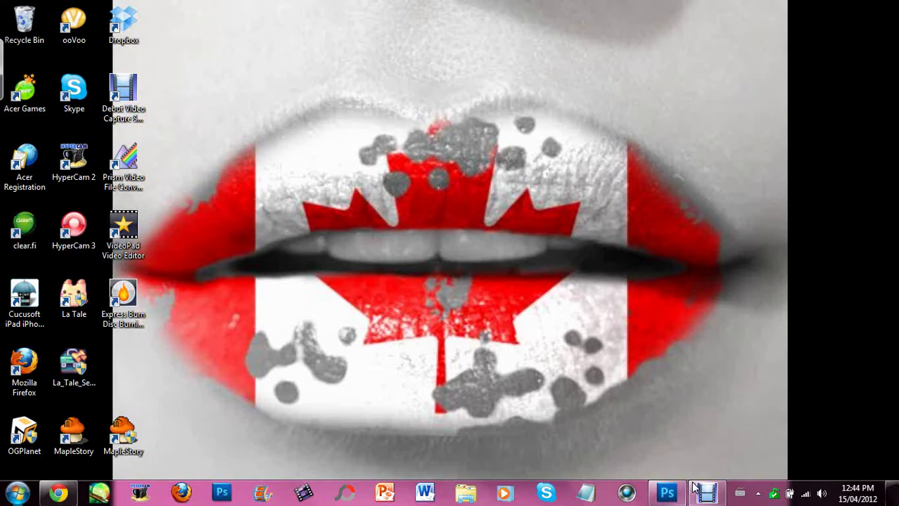
- Erase the flag's right red band above the lips, the red block below, and stray red on the upper lip
{"action": "left_click", "coordinate": [667, 494]}
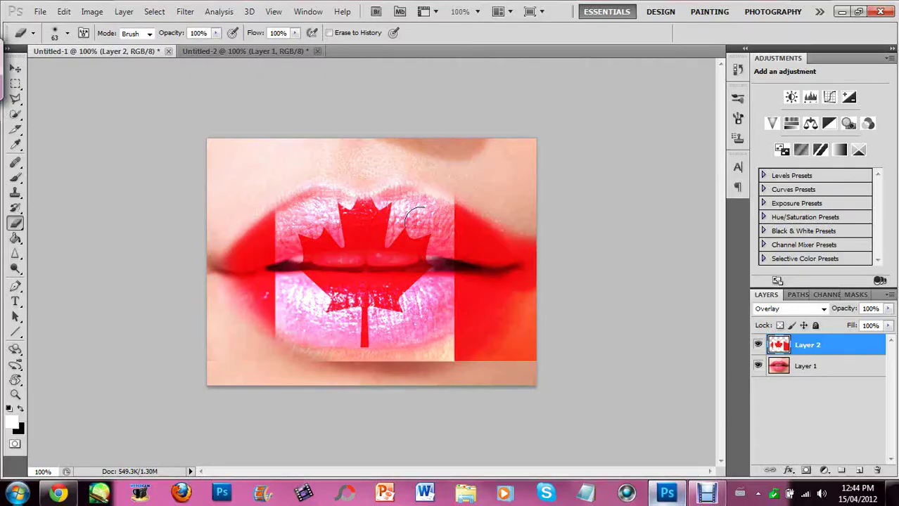
{"action": "left_click_drag", "start_coordinate": [465, 186], "coordinate": [416, 161]}
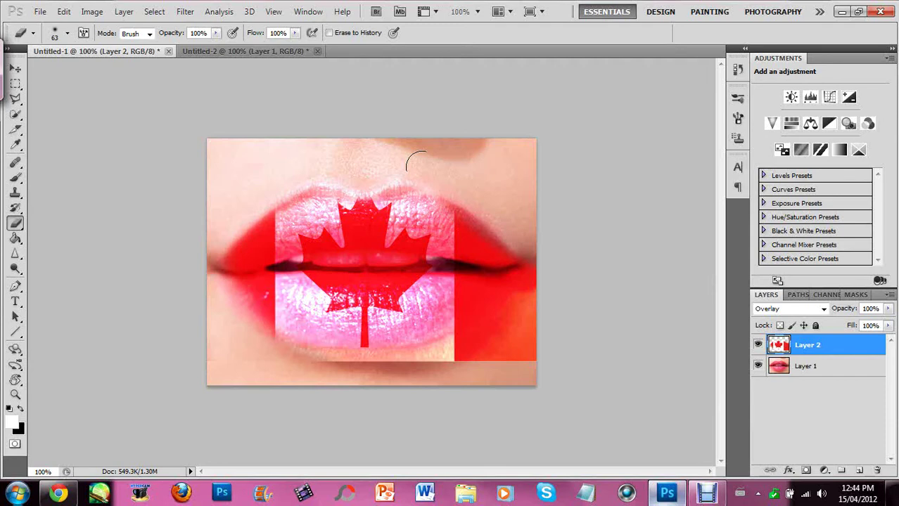
{"action": "mouse_move", "coordinate": [514, 295]}
{"action": "left_mouse_down"}
{"action": "mouse_move", "coordinate": [336, 379]}
{"action": "mouse_move", "coordinate": [277, 355]}
{"action": "left_mouse_up"}
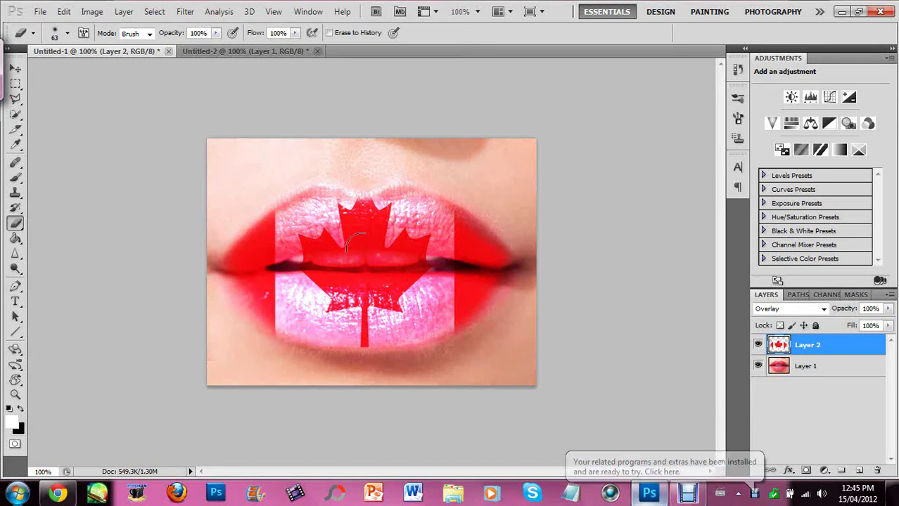
{"action": "left_click_drag", "start_coordinate": [355, 244], "coordinate": [405, 255]}
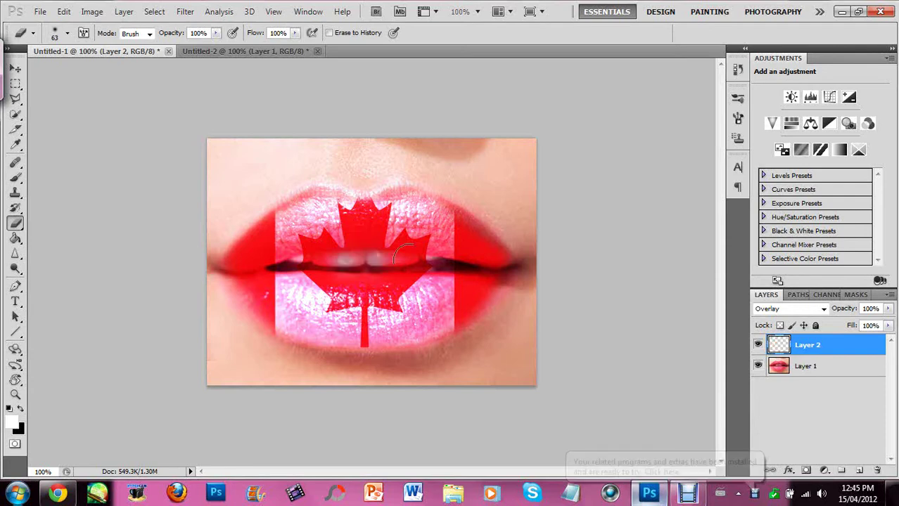
- Shrink the eraser to 15 px and wipe the flag colour off the teeth along the lip line
{"action": "left_click", "coordinate": [68, 33]}
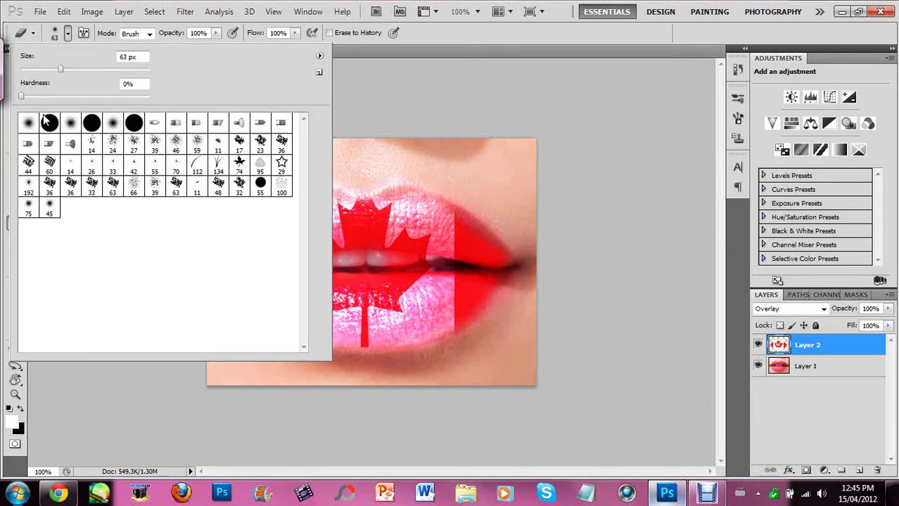
{"action": "left_click_drag", "start_coordinate": [39, 71], "coordinate": [29, 69]}
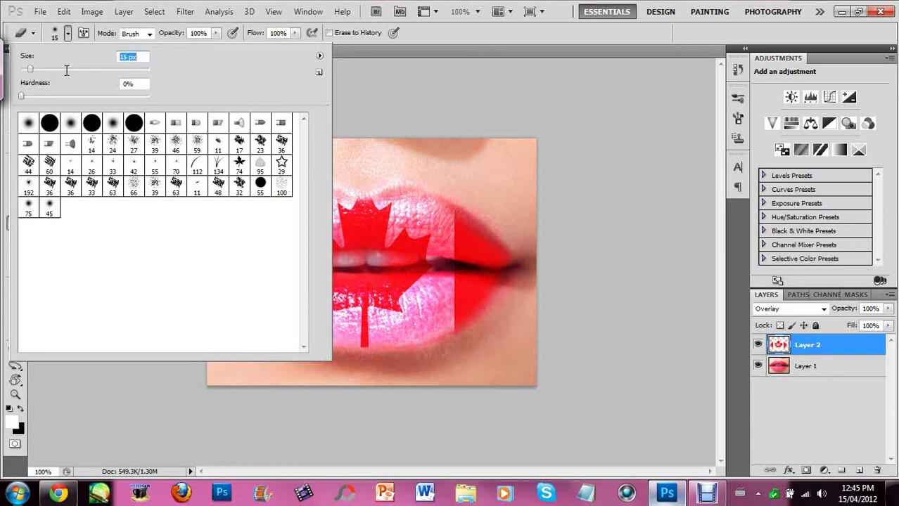
{"action": "key", "text": "Return"}
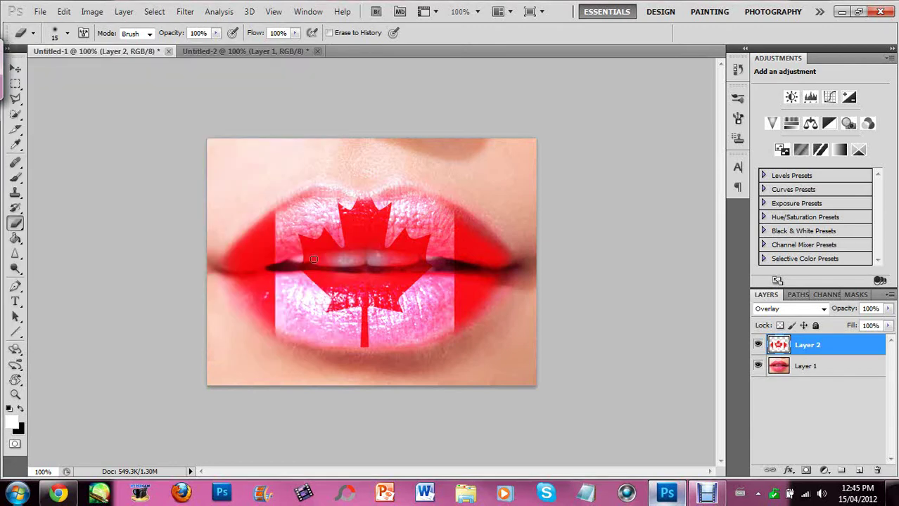
{"action": "mouse_move", "coordinate": [313, 260]}
{"action": "left_mouse_down"}
{"action": "mouse_move", "coordinate": [269, 270]}
{"action": "mouse_move", "coordinate": [330, 254]}
{"action": "mouse_move", "coordinate": [434, 264]}
{"action": "mouse_move", "coordinate": [432, 271]}
{"action": "mouse_move", "coordinate": [351, 273]}
{"action": "left_mouse_up"}
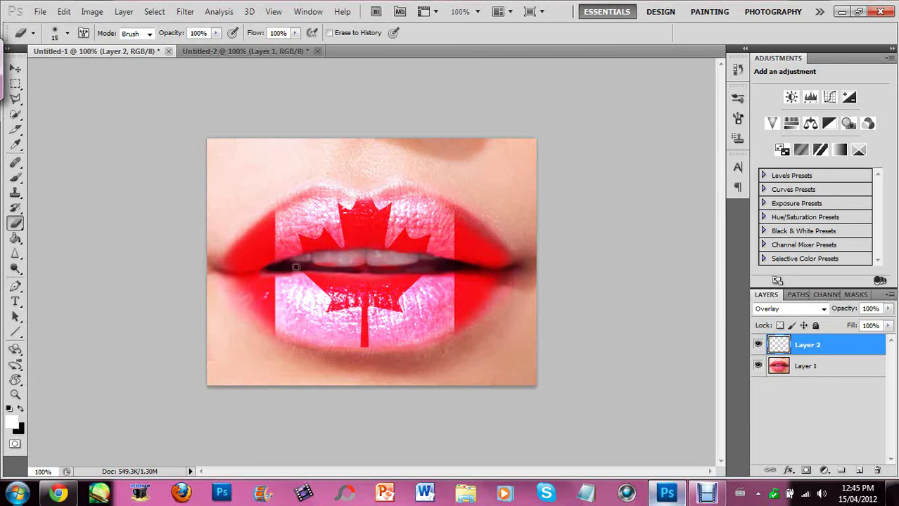
{"action": "mouse_move", "coordinate": [296, 268]}
{"action": "left_mouse_down"}
{"action": "mouse_move", "coordinate": [413, 261]}
{"action": "mouse_move", "coordinate": [280, 252]}
{"action": "left_mouse_up"}
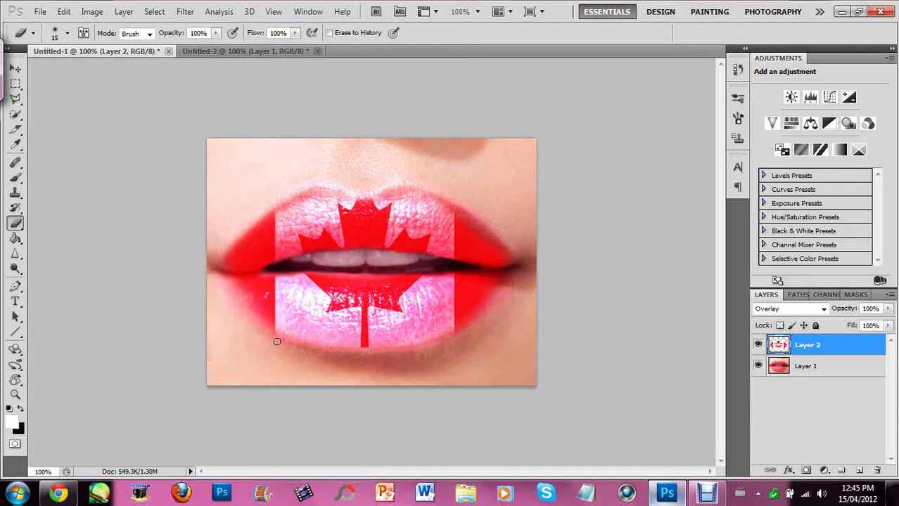
- On Layer 1, paint the peach-tinted left, lower, upper-right and bottom areas grey with the 57 px Color-mode brush
{"action": "left_click", "coordinate": [798, 367]}
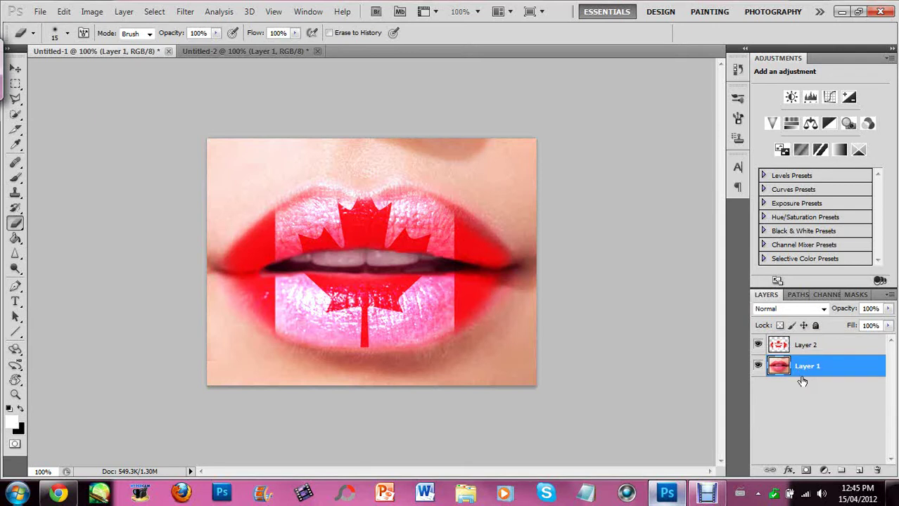
{"action": "left_click", "coordinate": [16, 176]}
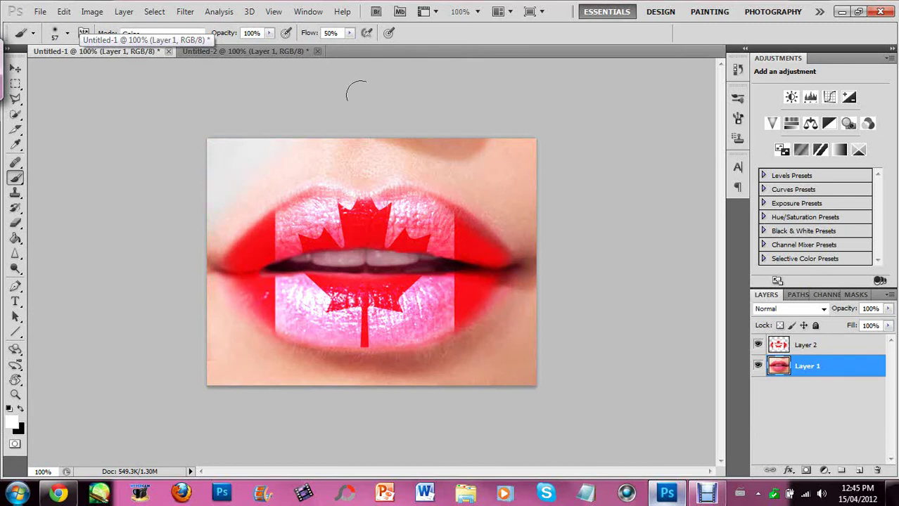
{"action": "mouse_move", "coordinate": [239, 267]}
{"action": "left_mouse_down"}
{"action": "mouse_move", "coordinate": [327, 190]}
{"action": "mouse_move", "coordinate": [302, 324]}
{"action": "mouse_move", "coordinate": [261, 353]}
{"action": "mouse_move", "coordinate": [266, 359]}
{"action": "mouse_move", "coordinate": [450, 211]}
{"action": "left_mouse_up"}
{"action": "left_click_drag", "start_coordinate": [366, 338], "coordinate": [500, 391]}
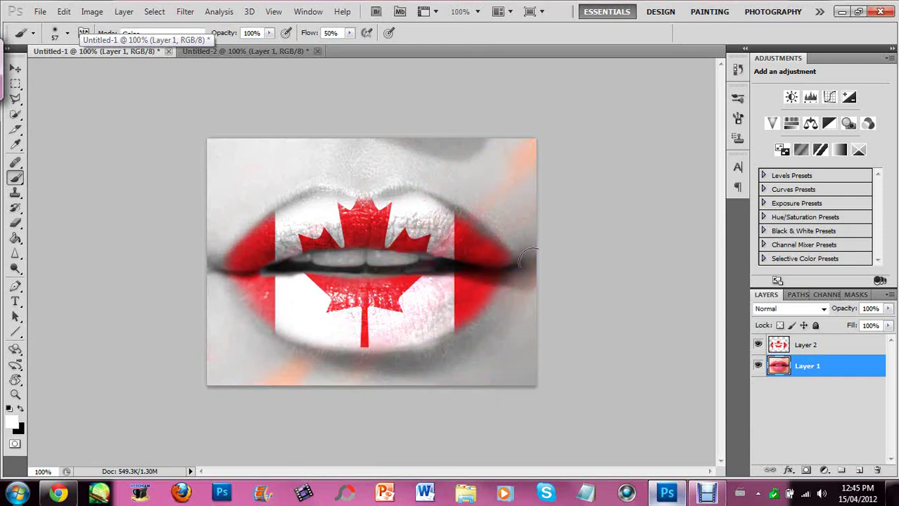
{"action": "left_click_drag", "start_coordinate": [529, 260], "coordinate": [501, 160]}
{"action": "left_click_drag", "start_coordinate": [301, 376], "coordinate": [391, 360]}
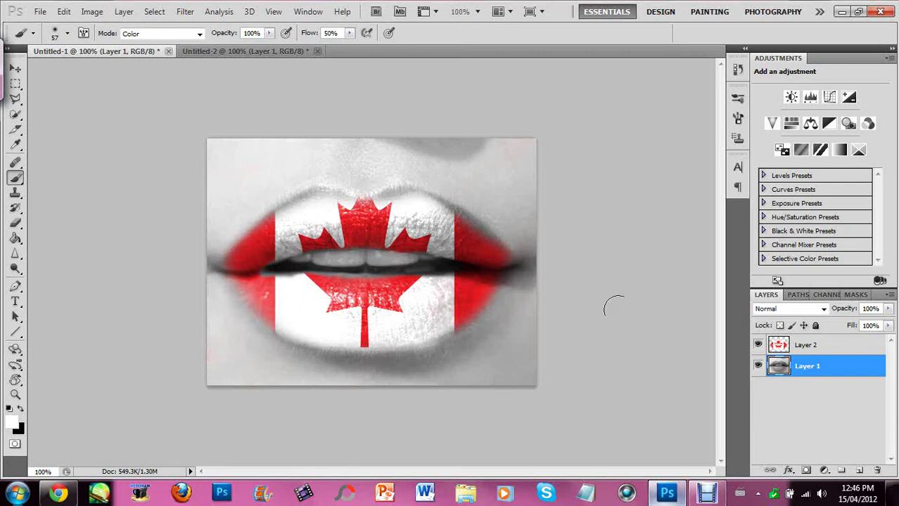
- On Layer 2, undo the stray greying of the lower lip and load the Special Effect Brushes set for the Eraser
{"action": "left_click", "coordinate": [836, 351]}
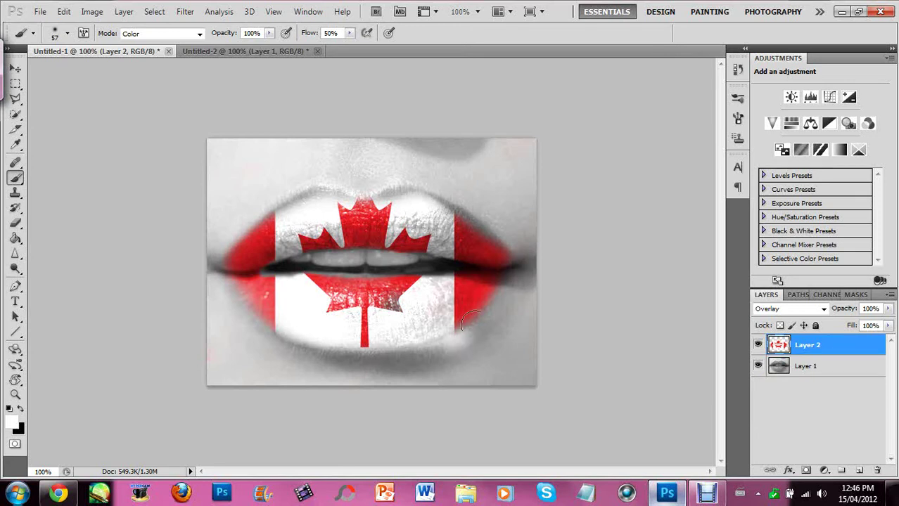
{"action": "key", "text": "ctrl+z"}
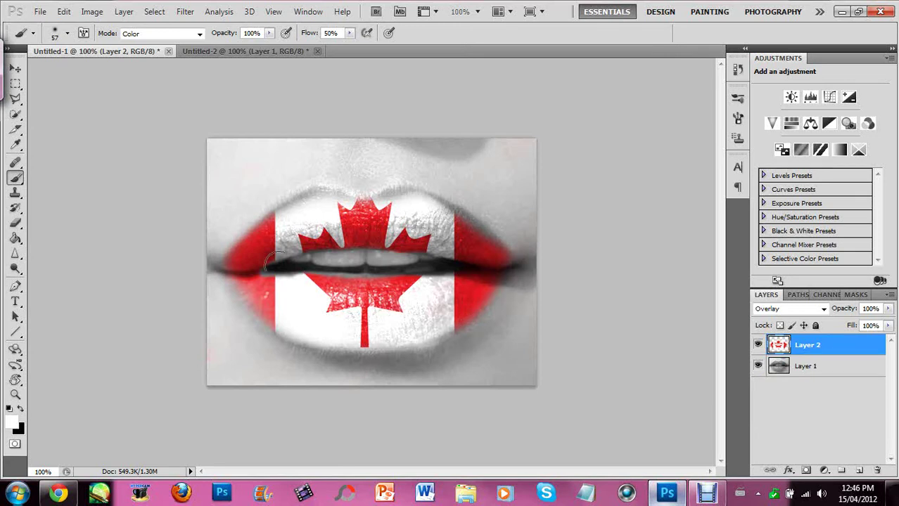
{"action": "key", "text": "e"}
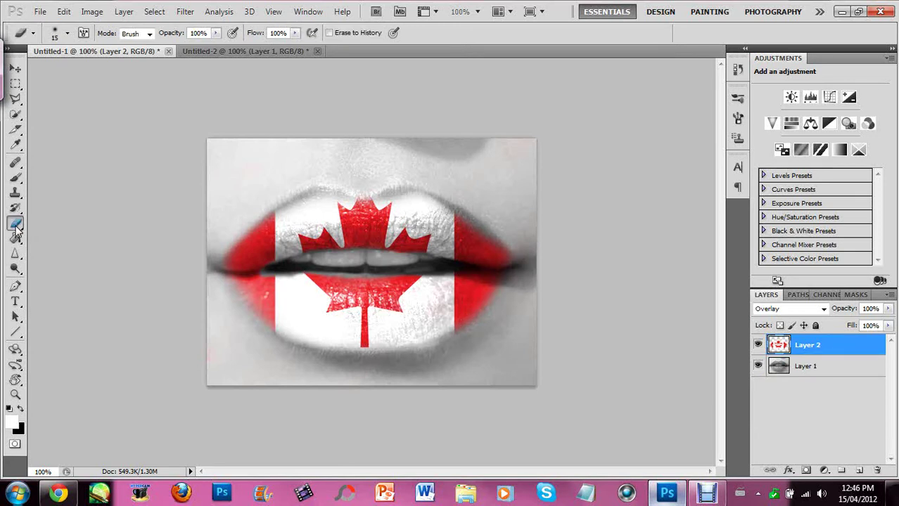
{"action": "left_click", "coordinate": [67, 34]}
{"action": "left_click", "coordinate": [320, 57]}
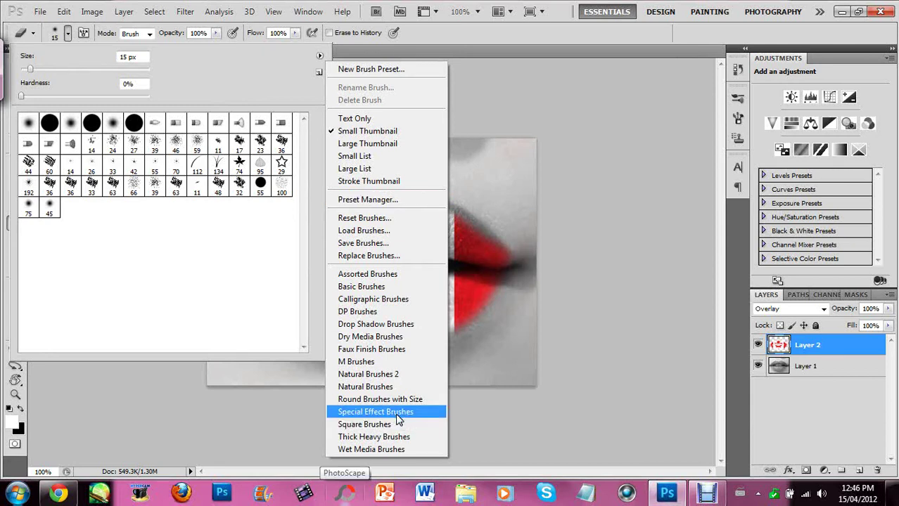
{"action": "left_click", "coordinate": [353, 413]}
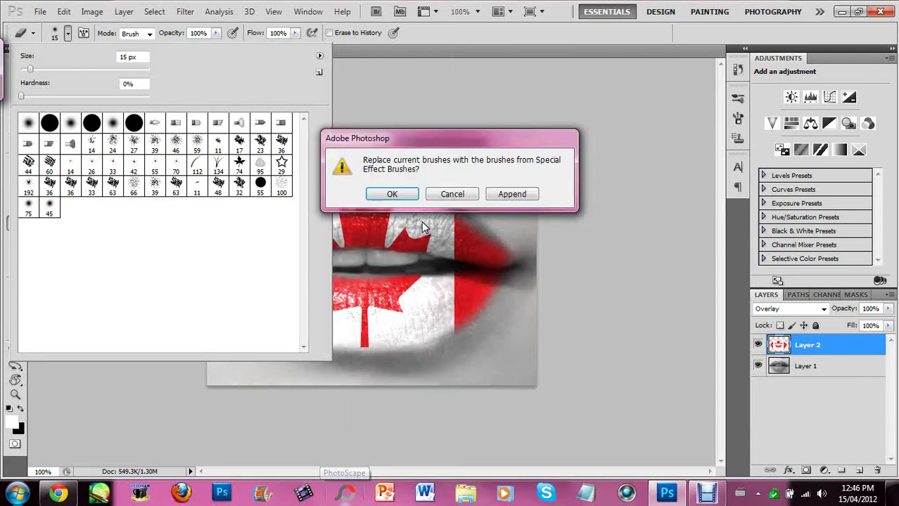
{"action": "left_click", "coordinate": [396, 194]}
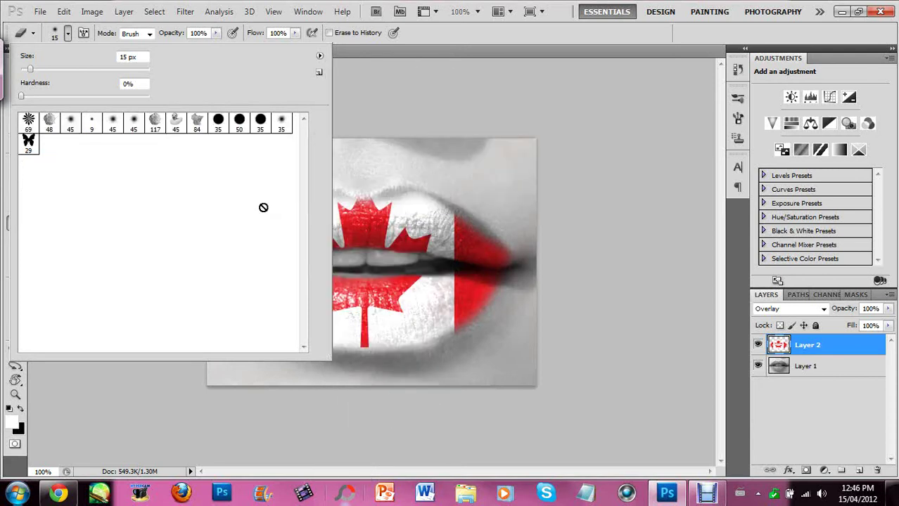
- Set the eraser brush to 37 px and erase the red along the lower lip's right edge
{"action": "left_click", "coordinate": [92, 125]}
{"action": "left_click_drag", "start_coordinate": [27, 69], "coordinate": [44, 69]}
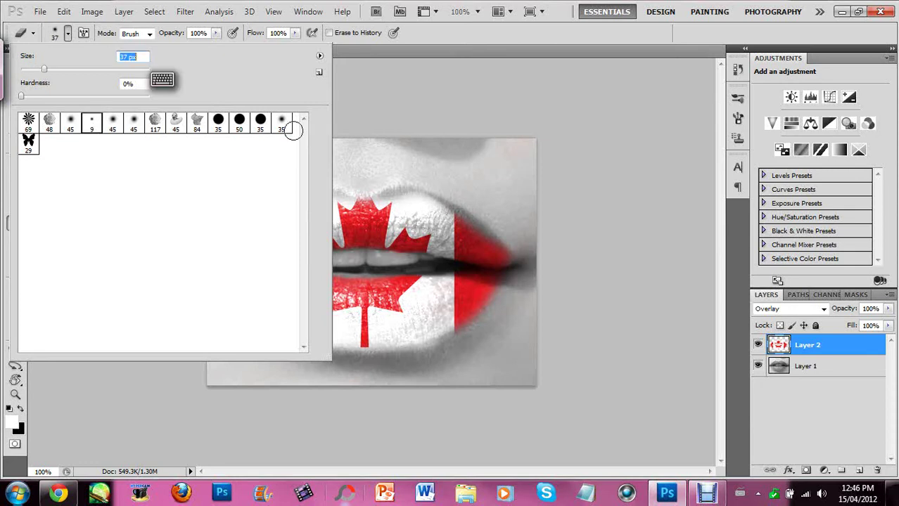
{"action": "left_click", "coordinate": [439, 103]}
{"action": "mouse_move", "coordinate": [491, 318]}
{"action": "left_mouse_down"}
{"action": "mouse_move", "coordinate": [451, 329]}
{"action": "mouse_move", "coordinate": [446, 357]}
{"action": "mouse_move", "coordinate": [405, 366]}
{"action": "left_mouse_up"}
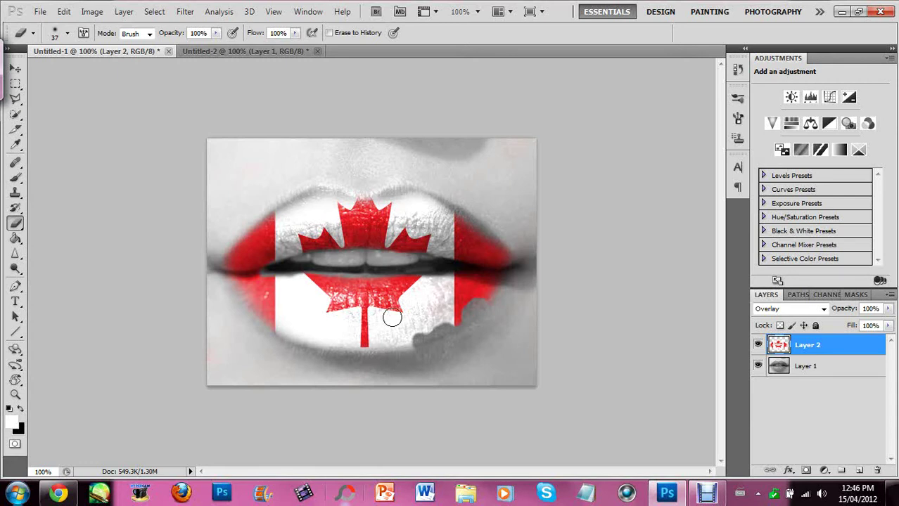
- Erase blotches on the white stripes of both lips, the lips' left corner, and the upper-right red area
{"action": "left_click_drag", "start_coordinate": [392, 318], "coordinate": [417, 324]}
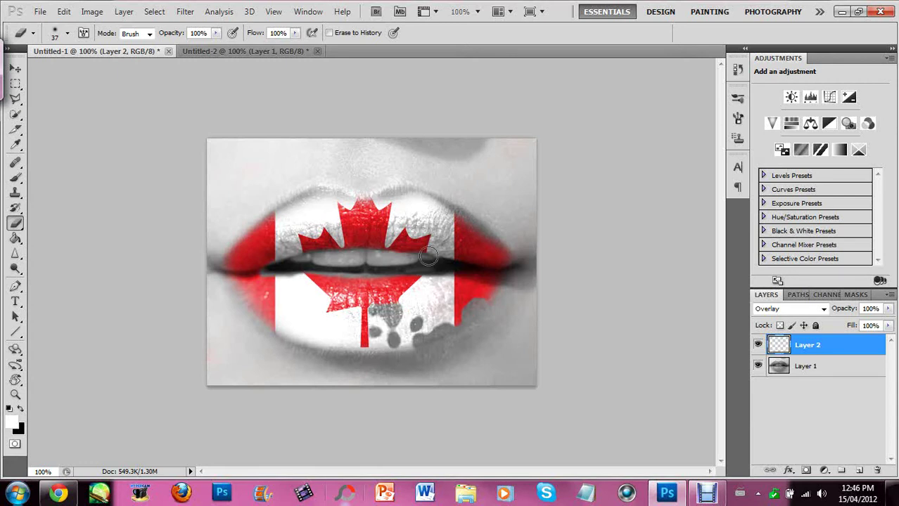
{"action": "mouse_move", "coordinate": [325, 234]}
{"action": "left_mouse_down"}
{"action": "mouse_move", "coordinate": [311, 220]}
{"action": "mouse_move", "coordinate": [315, 211]}
{"action": "left_mouse_up"}
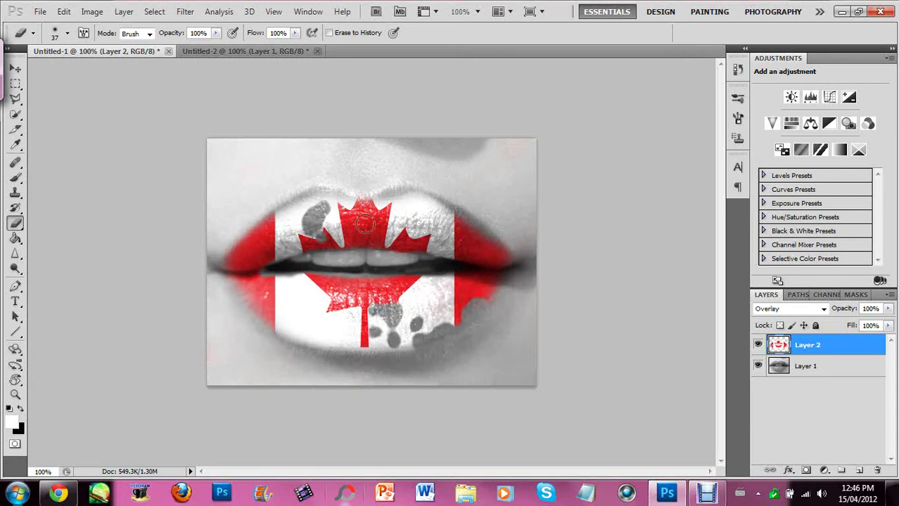
{"action": "left_click", "coordinate": [444, 219]}
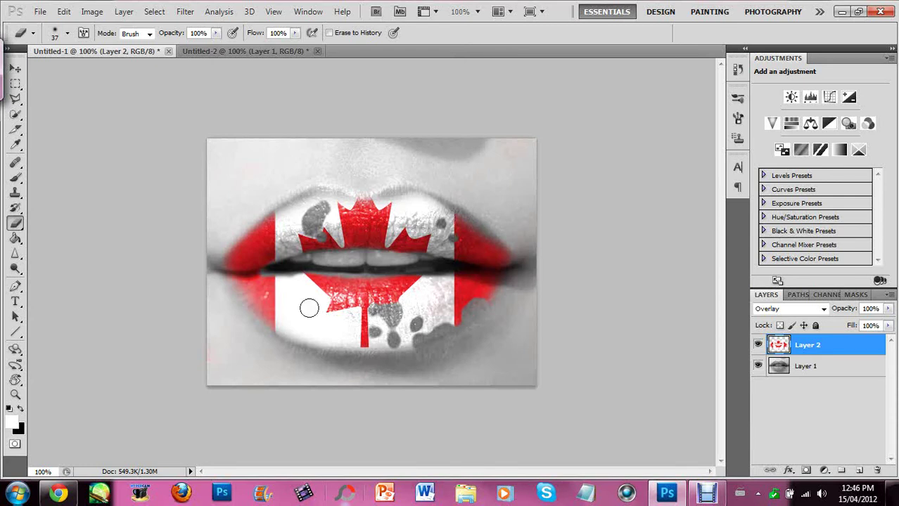
{"action": "mouse_move", "coordinate": [241, 286]}
{"action": "left_mouse_down"}
{"action": "mouse_move", "coordinate": [222, 267]}
{"action": "mouse_move", "coordinate": [236, 258]}
{"action": "left_mouse_up"}
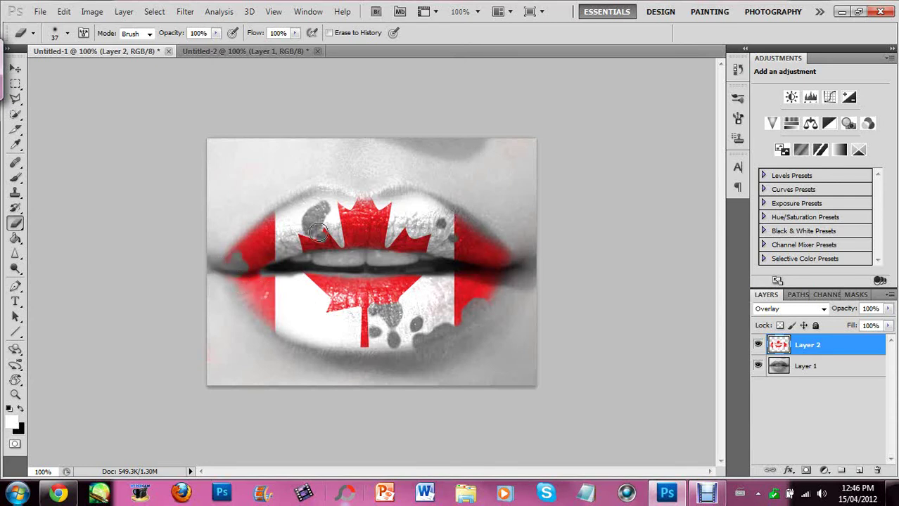
{"action": "left_click_drag", "start_coordinate": [511, 250], "coordinate": [490, 244]}
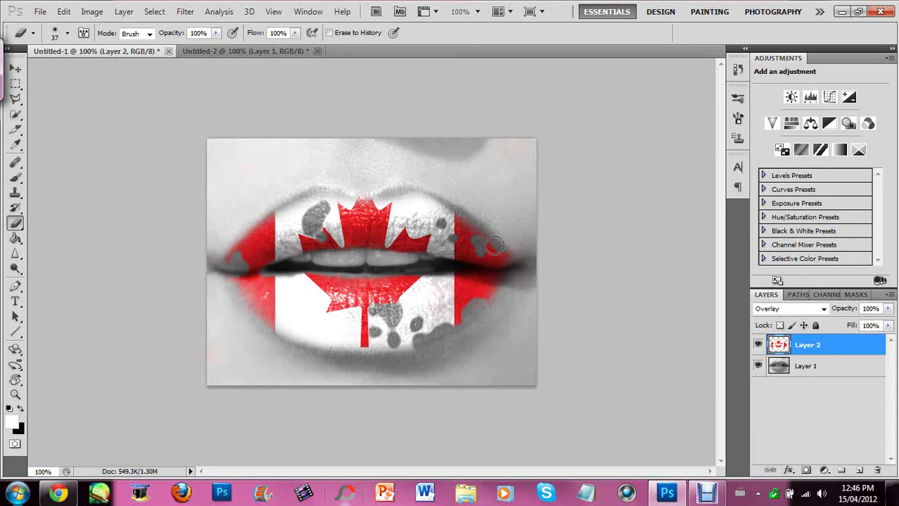
{"action": "left_click_drag", "start_coordinate": [287, 322], "coordinate": [289, 306]}
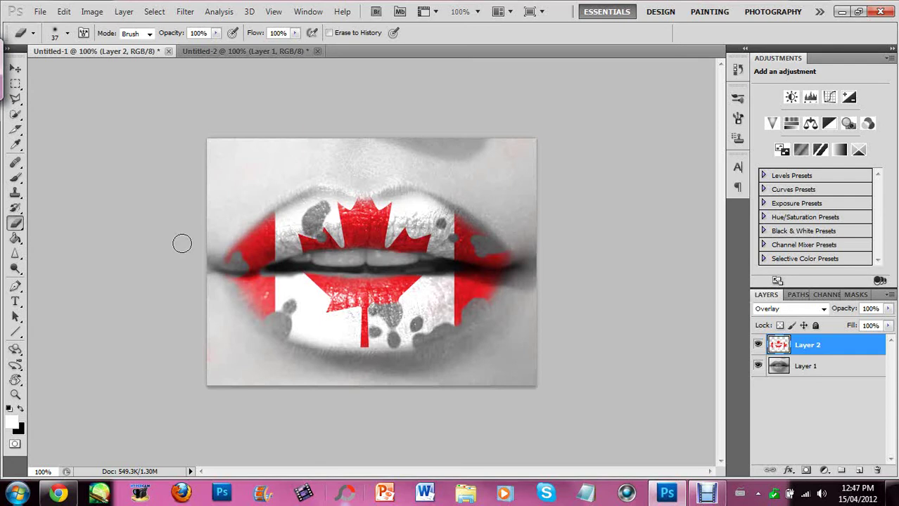
{"action": "left_click", "coordinate": [68, 33]}
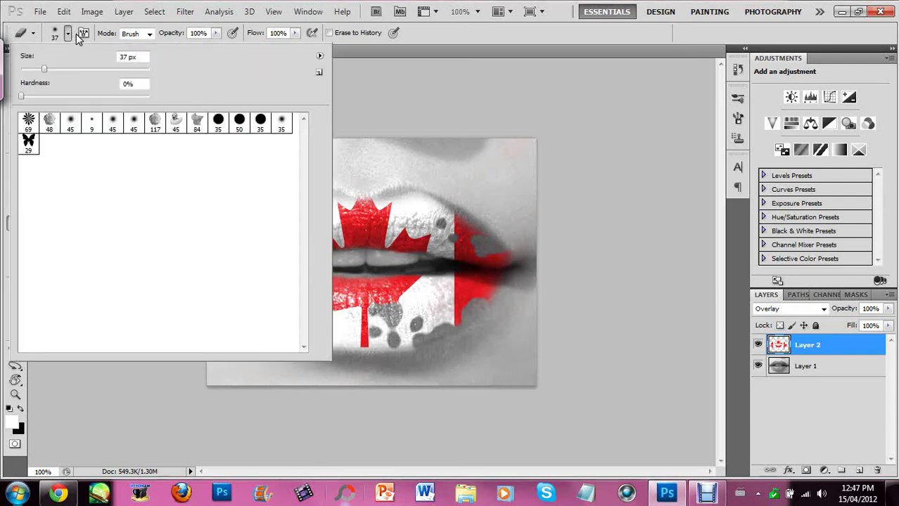
- Load Ultimate-Paint-Set(CS4+).abr and pick the 488 splatter brush at 71 px for the Eraser
{"action": "left_click", "coordinate": [321, 56]}
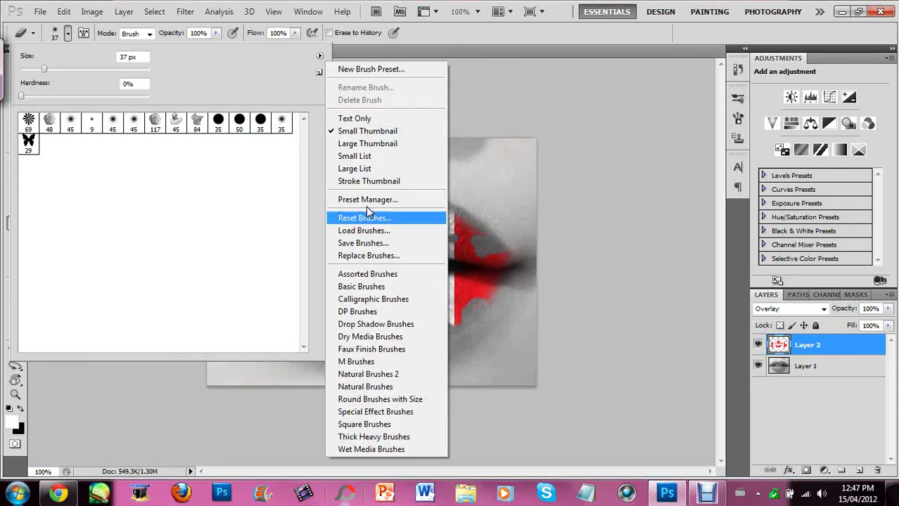
{"action": "left_click", "coordinate": [374, 232]}
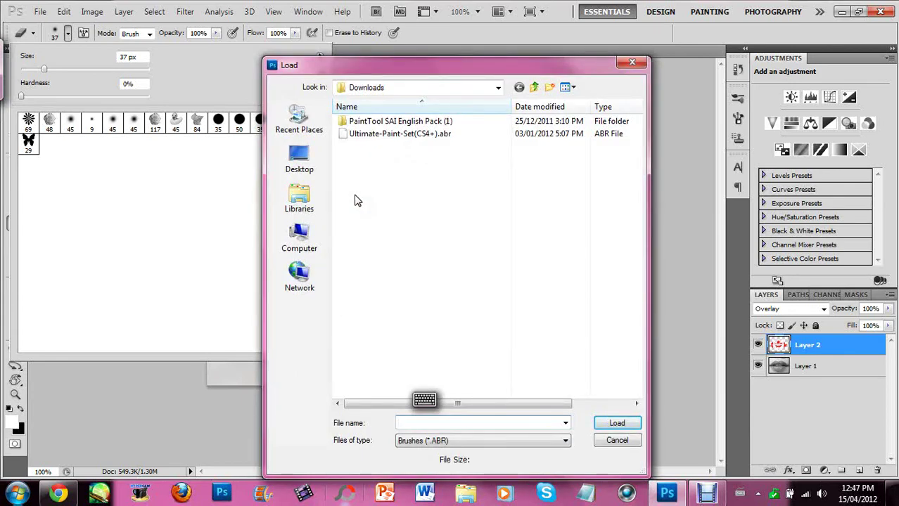
{"action": "double_click", "coordinate": [391, 135]}
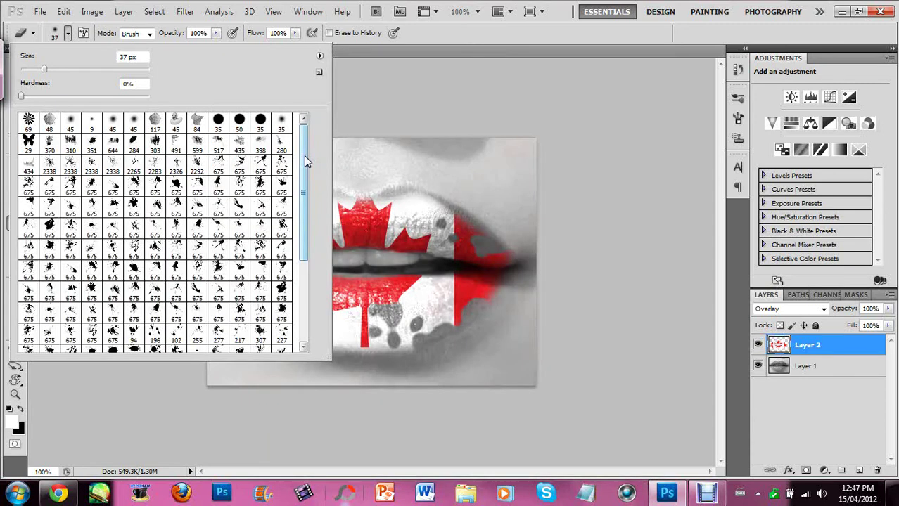
{"action": "scroll", "coordinate": [304, 156], "scroll_direction": "down", "scroll_amount": 3}
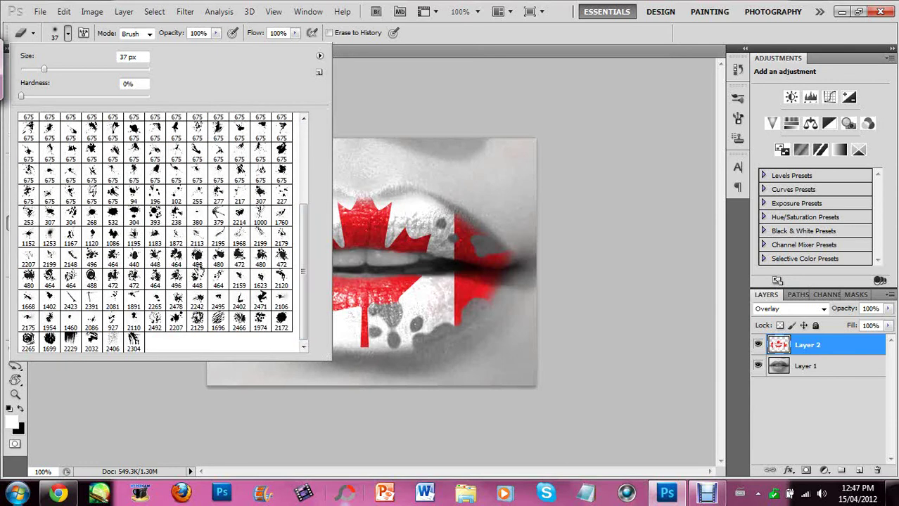
{"action": "left_click", "coordinate": [199, 266]}
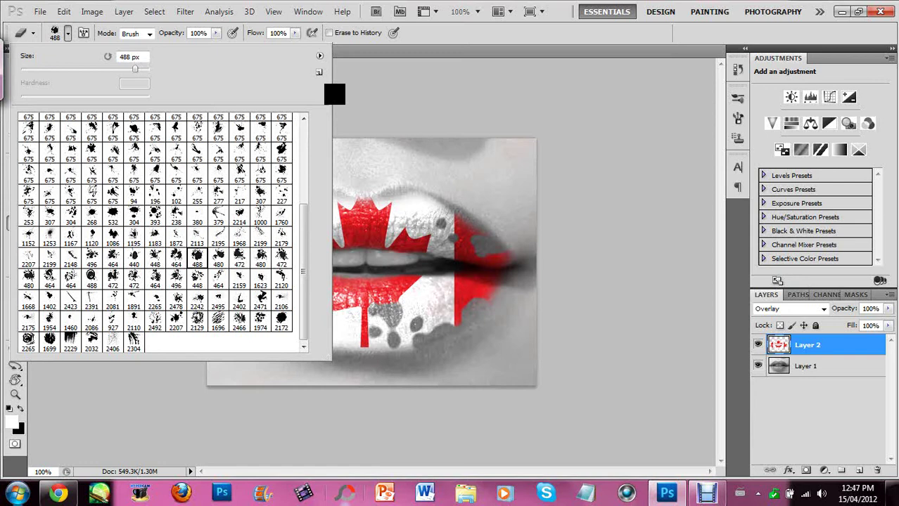
{"action": "type", "text": "71"}
{"action": "key", "text": "Return"}
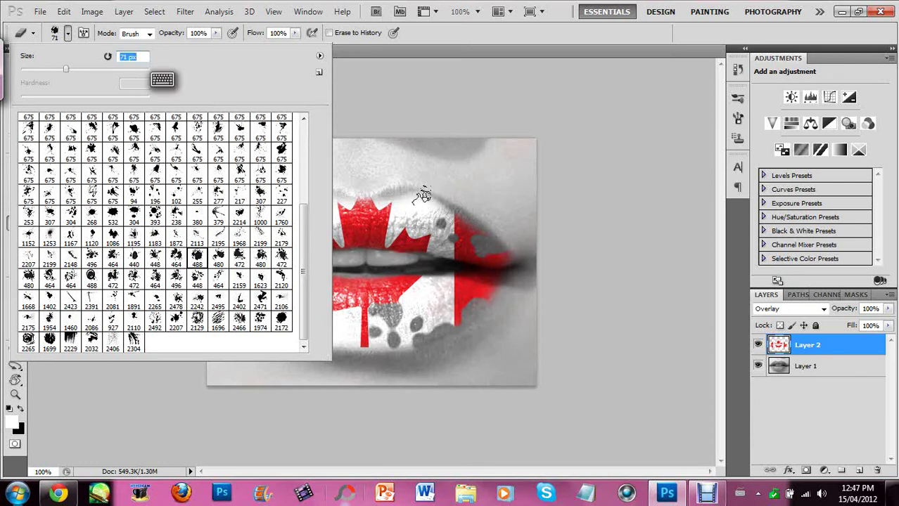
{"action": "left_click", "coordinate": [422, 195]}
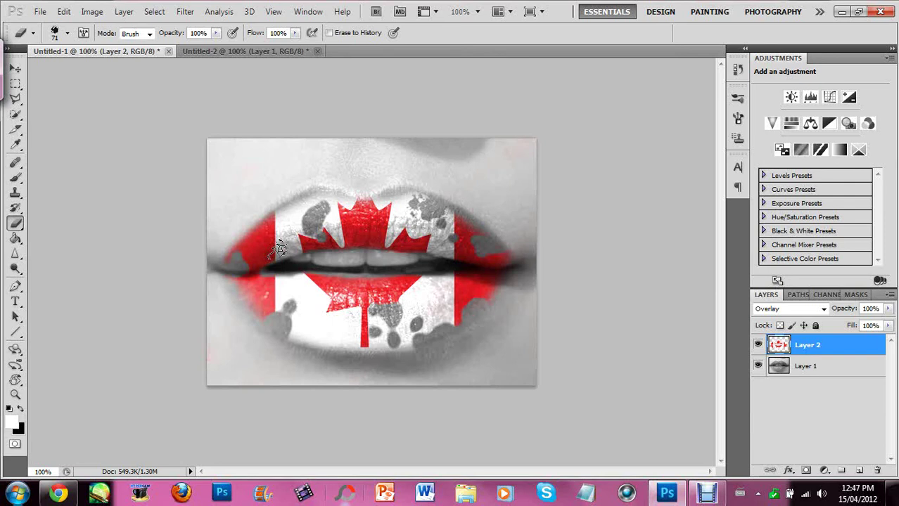
- Erase a splatter along the upper lip and stamp two splatters onto the lower lip
{"action": "left_click_drag", "start_coordinate": [279, 250], "coordinate": [296, 255]}
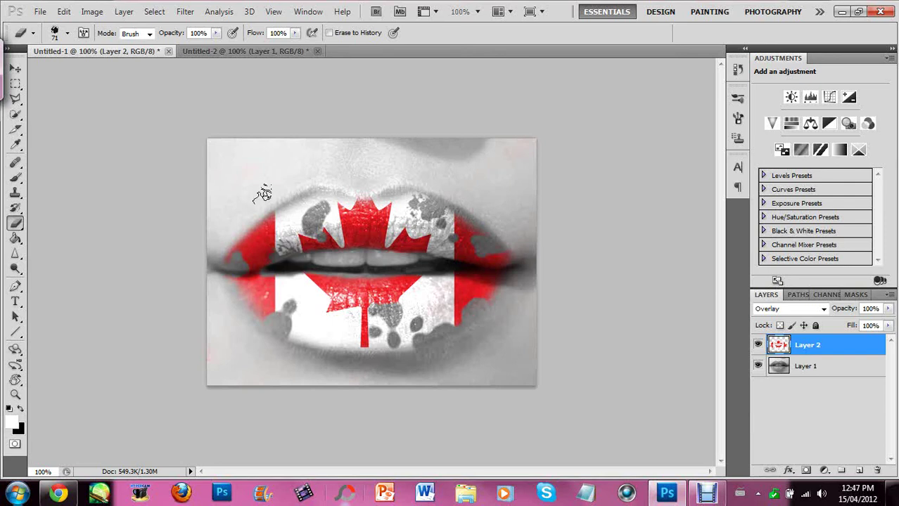
{"action": "left_click", "coordinate": [315, 334]}
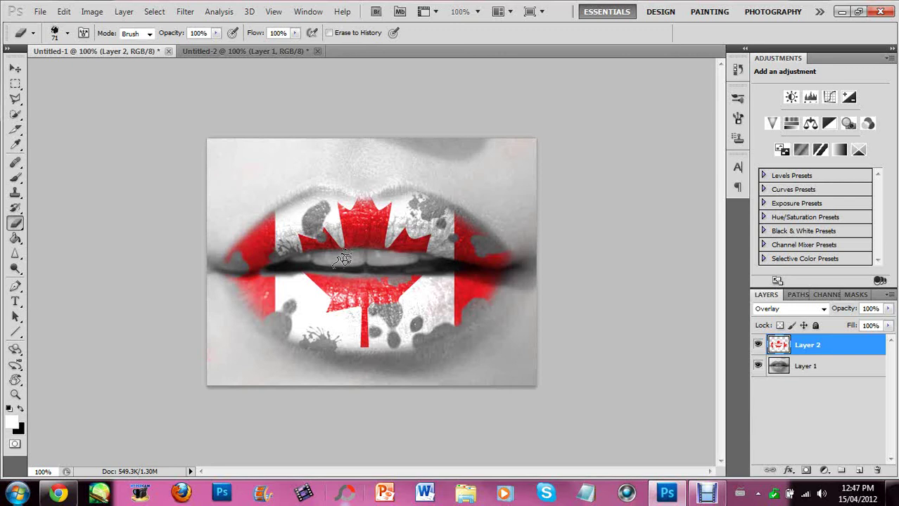
{"action": "left_click", "coordinate": [301, 273]}
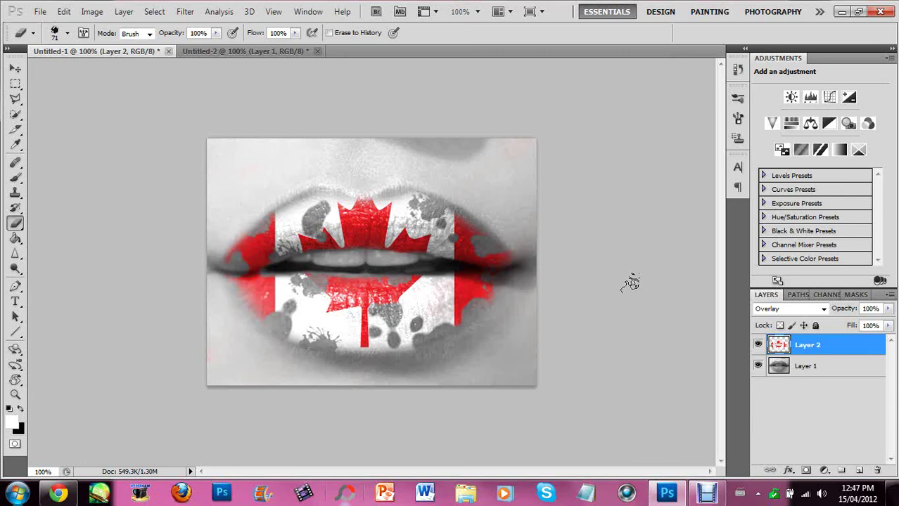
{"action": "left_click_drag", "start_coordinate": [493, 252], "coordinate": [503, 257]}
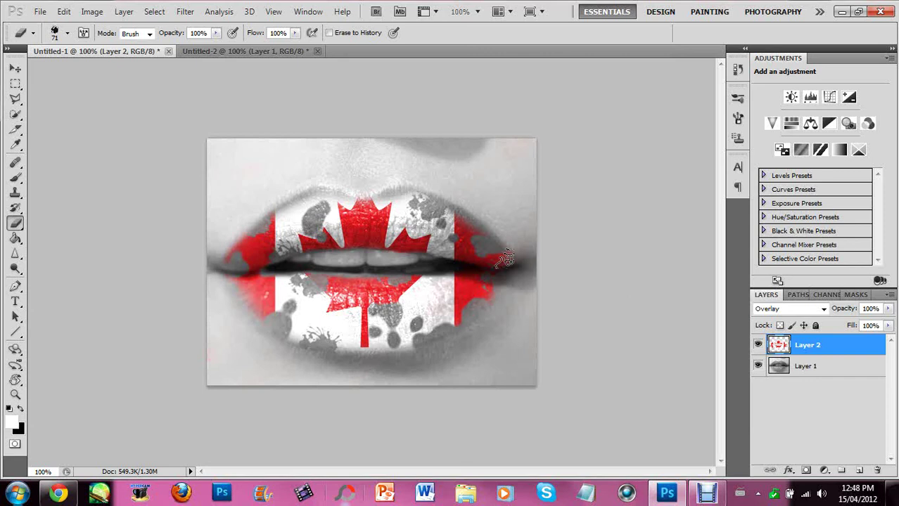